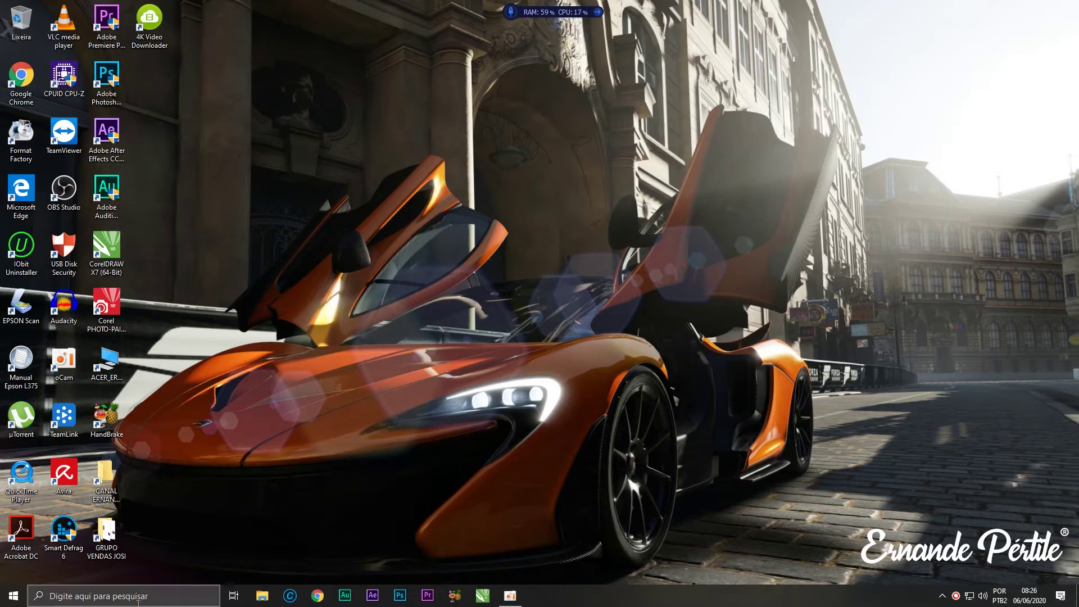
# Search Windows for 'excel' and launch Excel 2016 from the best match
pyautogui.click(73, 600)
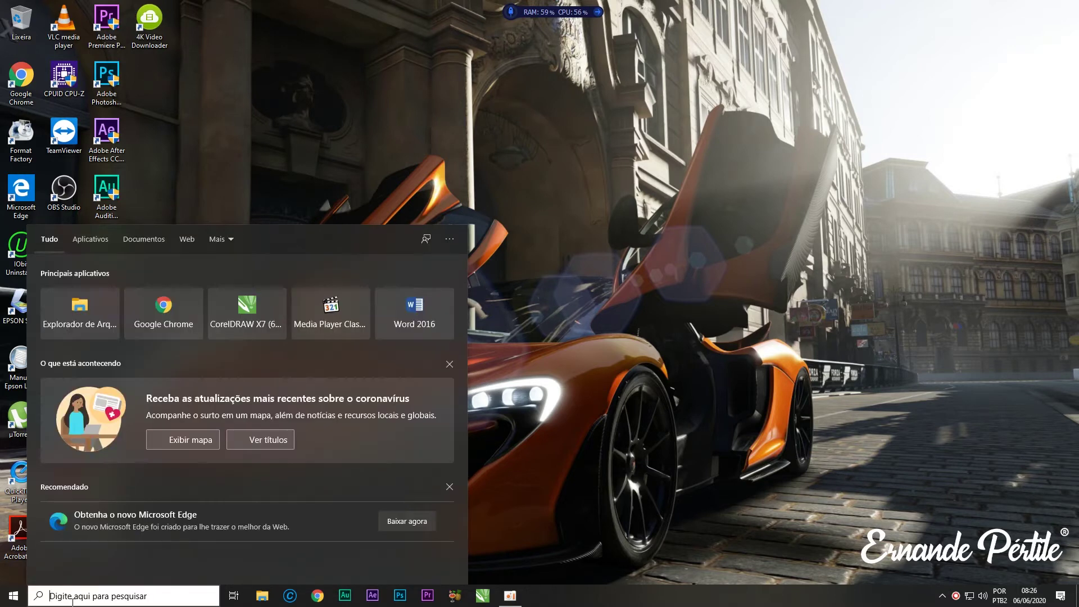
pyautogui.write('excel')
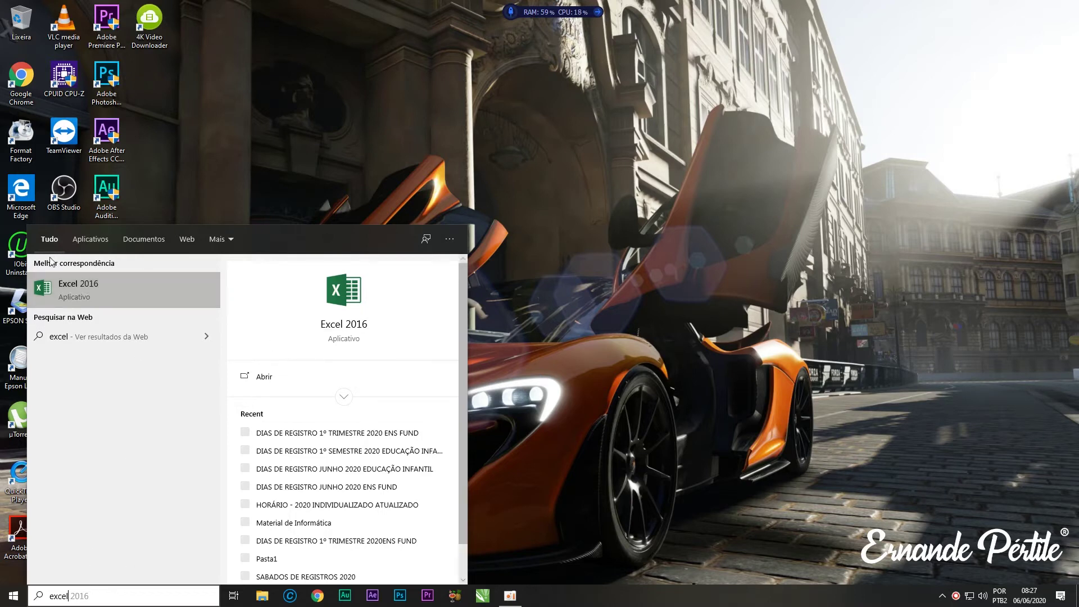
pyautogui.click(89, 287)
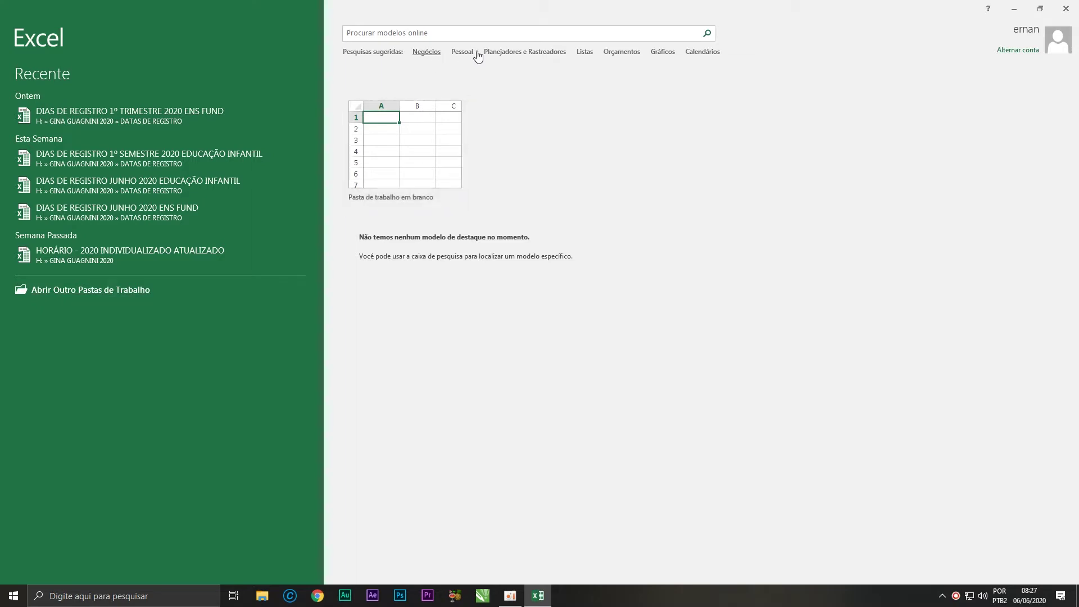
# Go back from the templates page to the Excel start screen
pyautogui.click(22, 23)
pyautogui.click(426, 55)
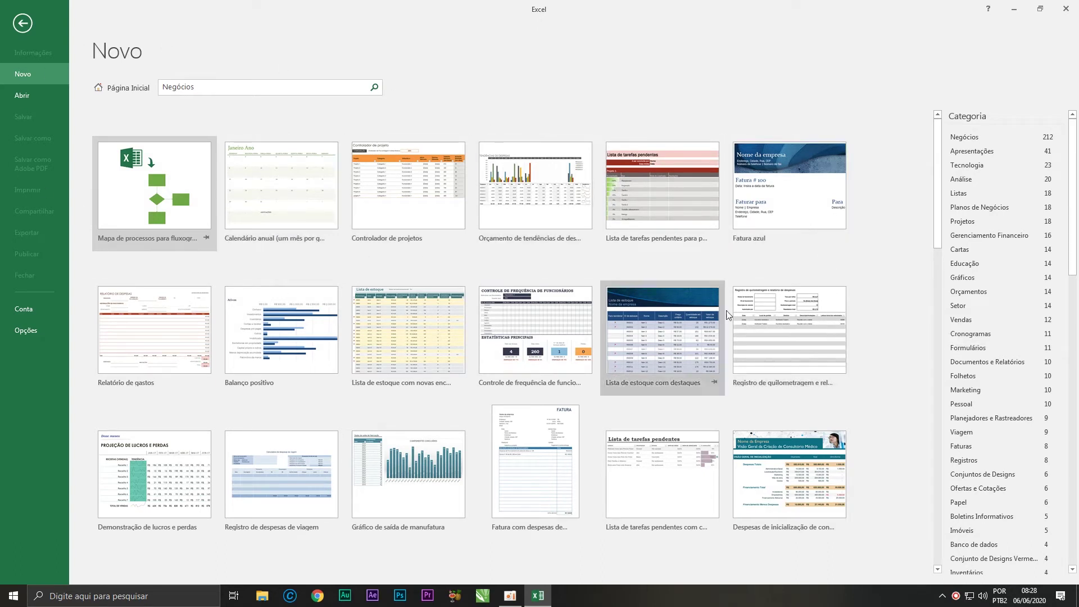
pyautogui.click(128, 88)
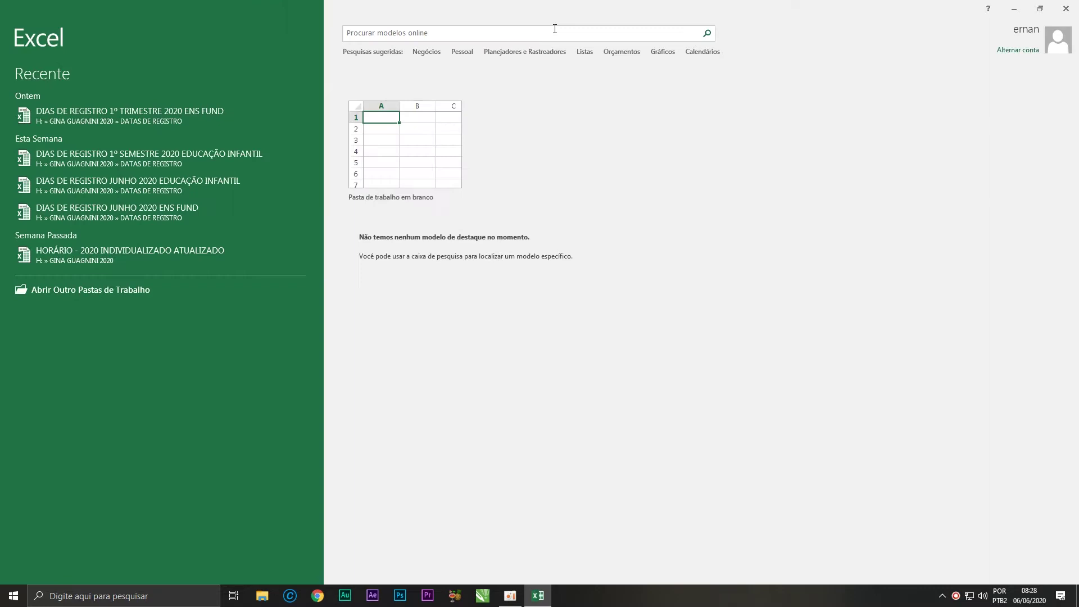
pyautogui.click(464, 52)
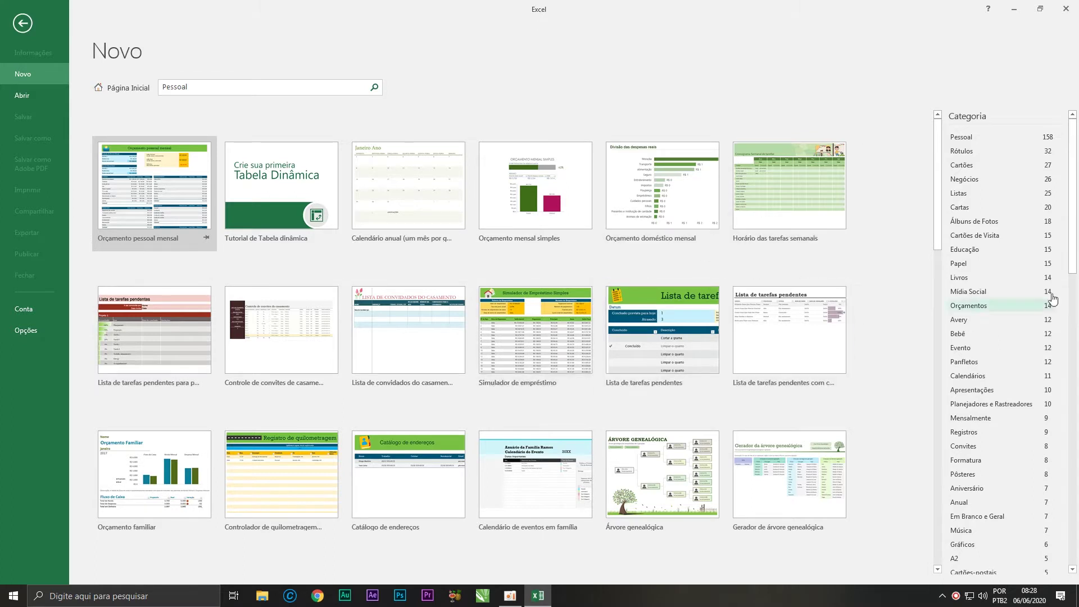
pyautogui.scroll(-3, 1000, 281)
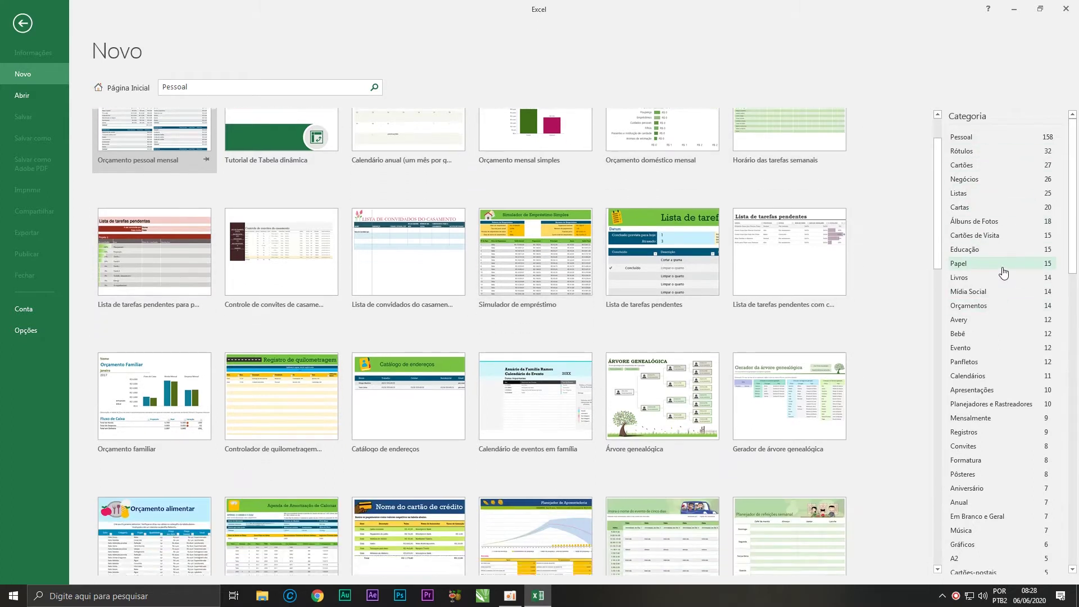
pyautogui.moveTo(1073, 174)
pyautogui.mouseDown()
pyautogui.moveTo(1075, 412)
pyautogui.moveTo(1066, 124)
pyautogui.mouseUp()
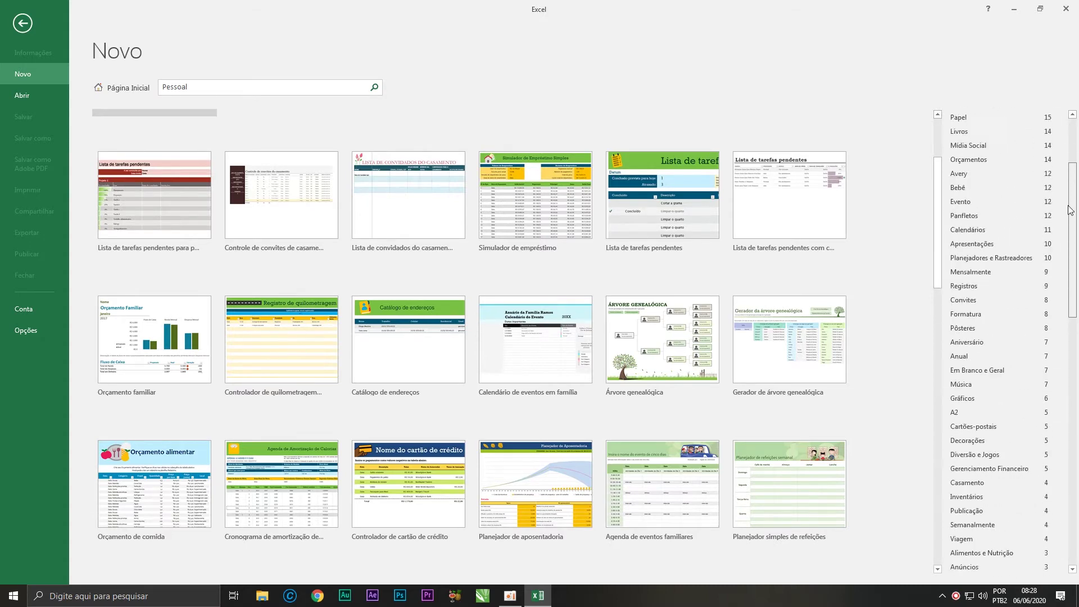
pyautogui.click(22, 23)
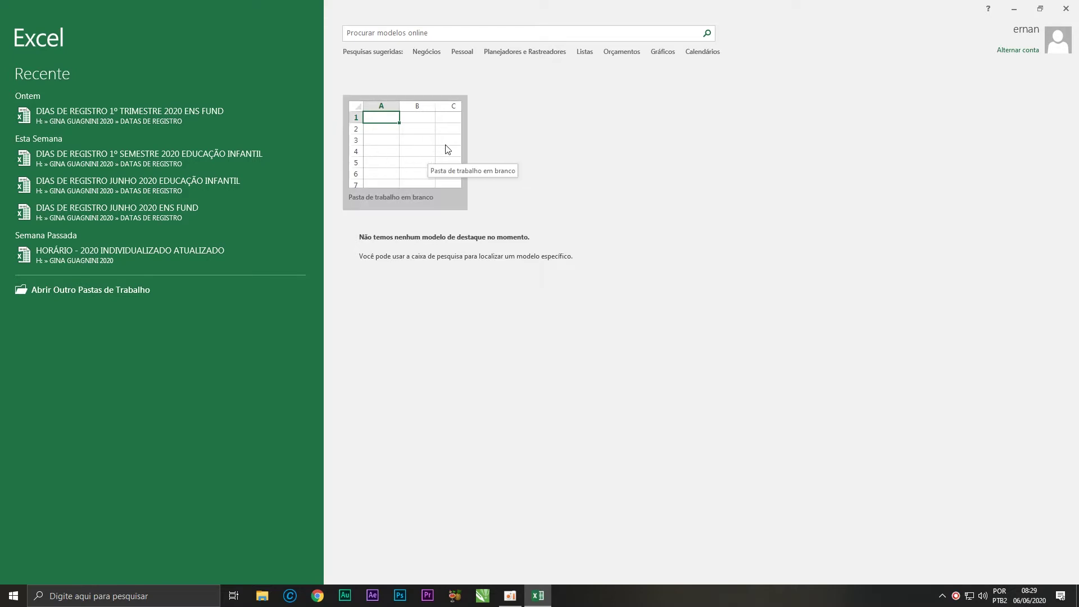
# Create the blank workbook Pasta1 from the 'Pasta de trabalho em branco' tile
pyautogui.click(399, 157)
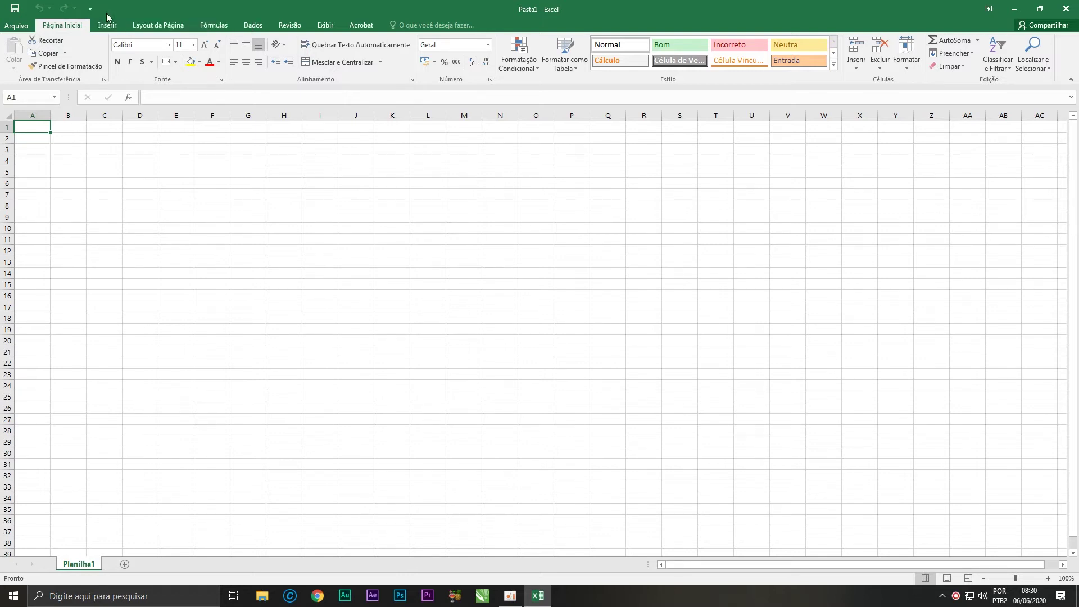
# Add Colar to the Quick Access Toolbar via Mais Comandos in Excel Options
pyautogui.click(90, 8)
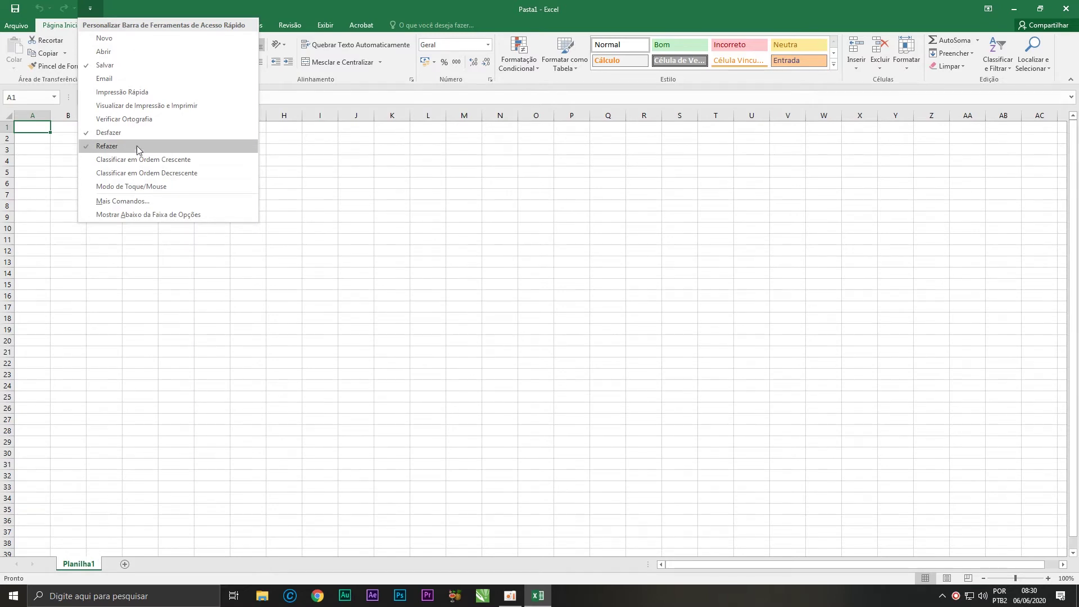
pyautogui.click(144, 200)
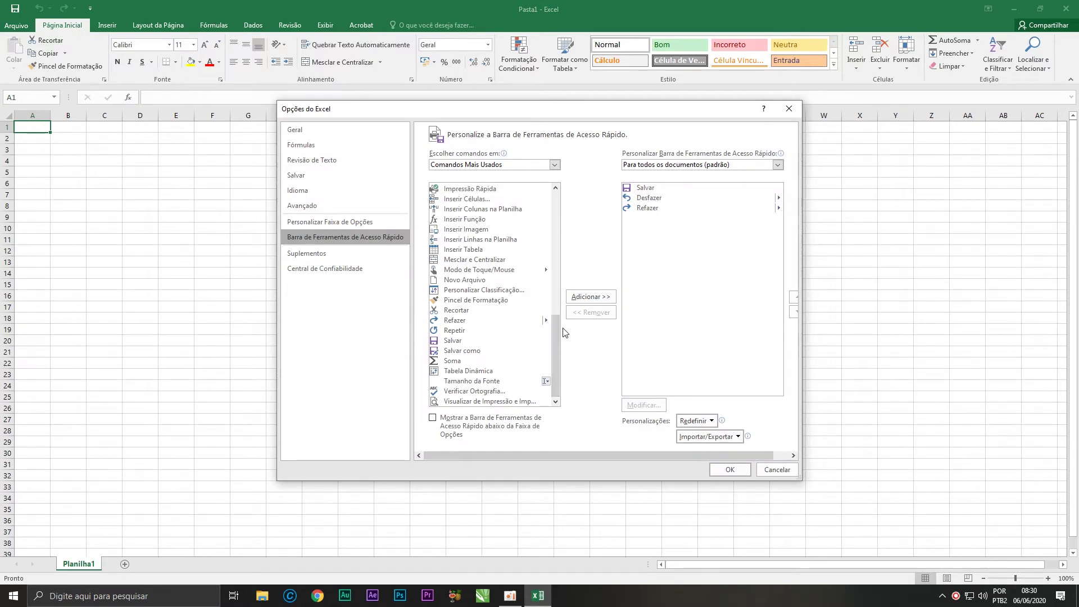
pyautogui.moveTo(554, 327); pyautogui.dragTo(554, 204)
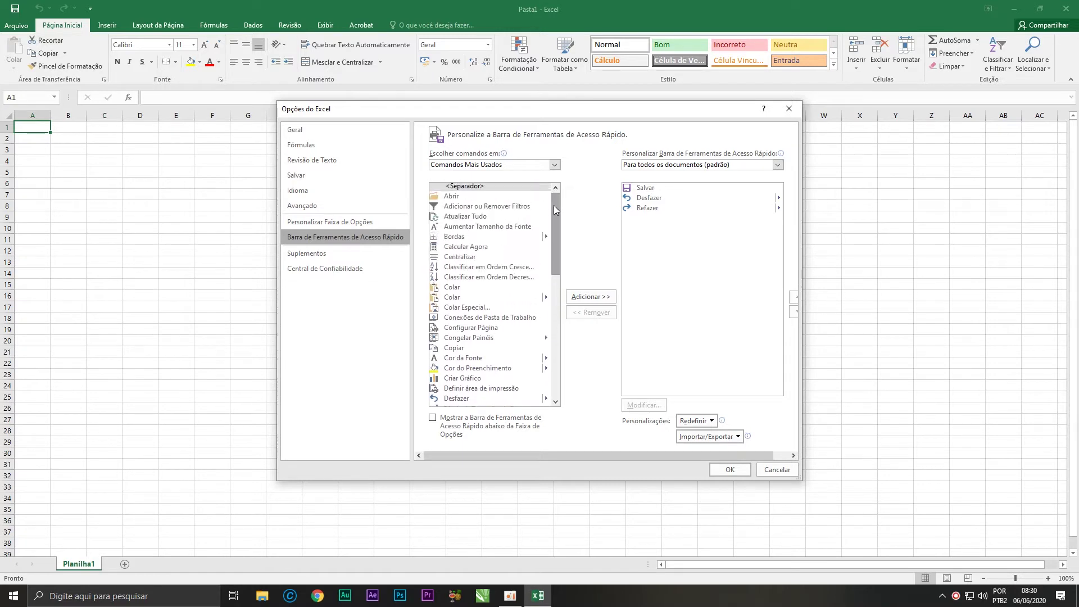
pyautogui.moveTo(555, 247); pyautogui.dragTo(555, 217)
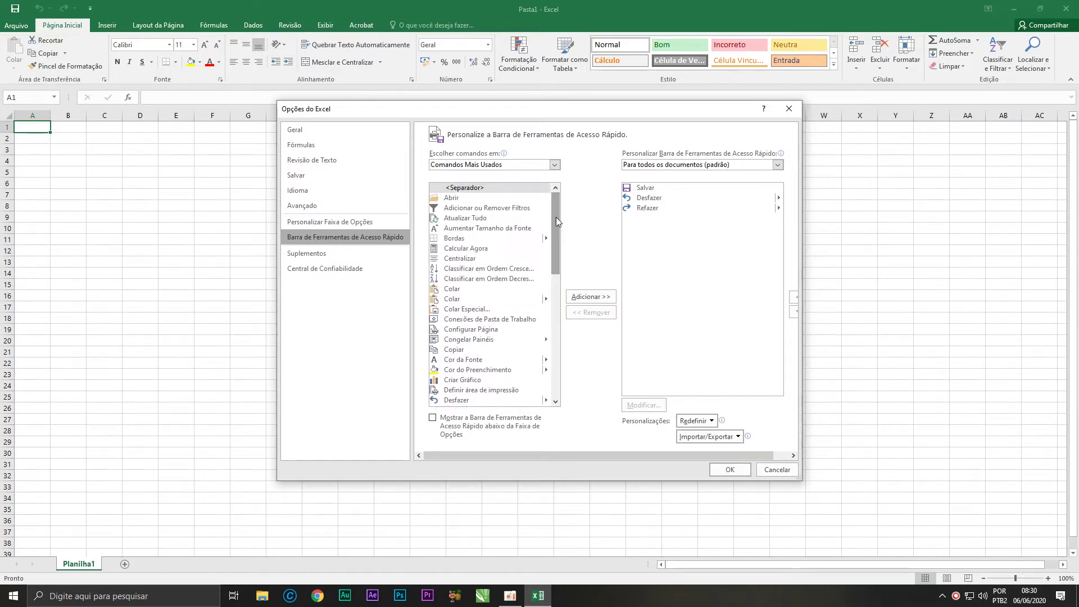
pyautogui.click(460, 290)
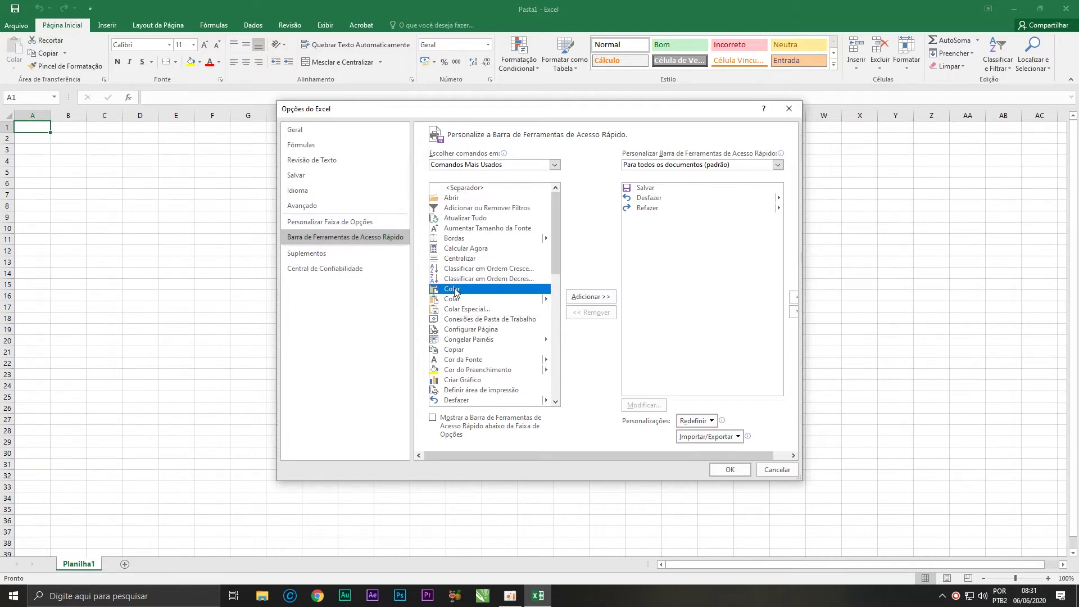
pyautogui.click(601, 297)
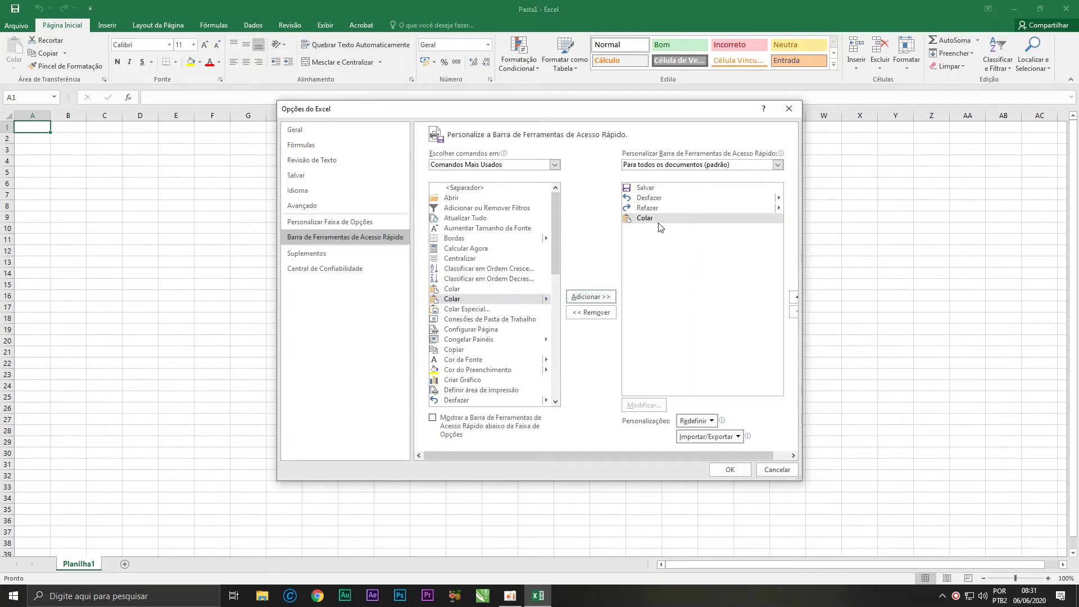
pyautogui.click(741, 474)
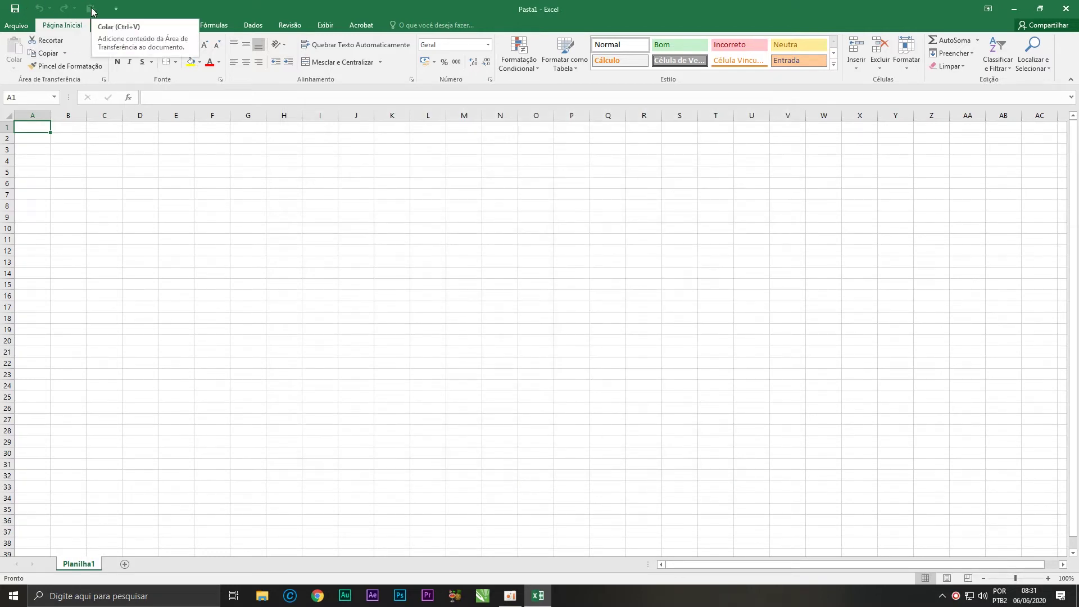
pyautogui.click(116, 9)
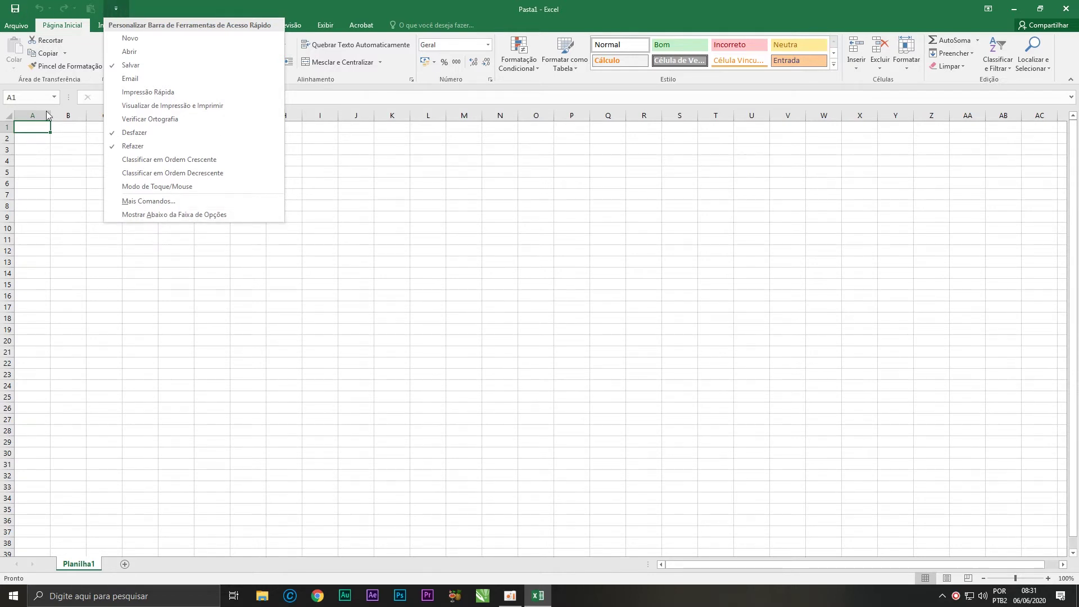
pyautogui.click(187, 216)
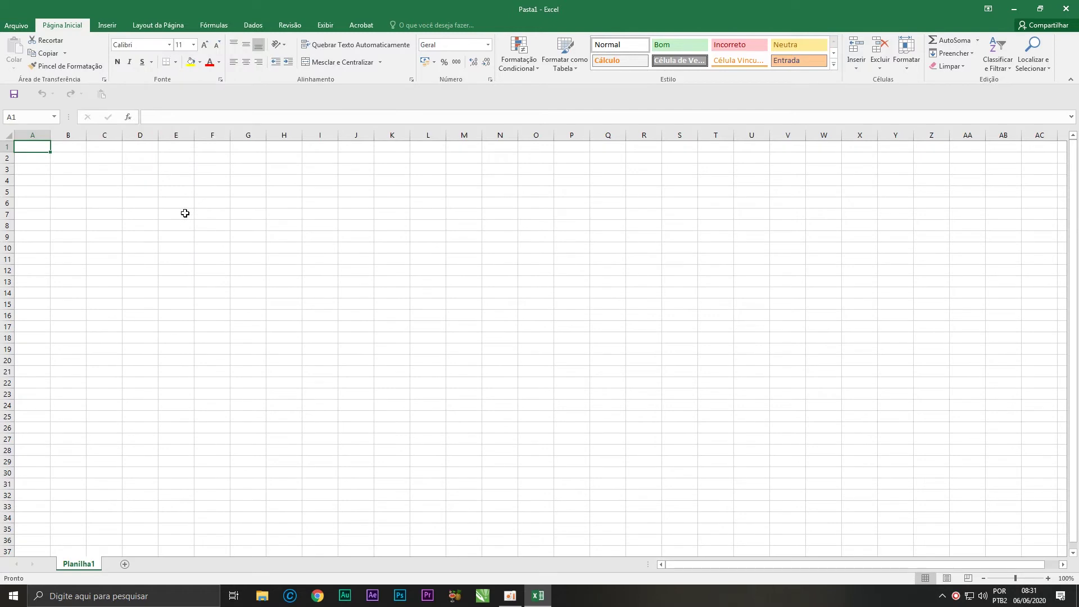
pyautogui.click(132, 95)
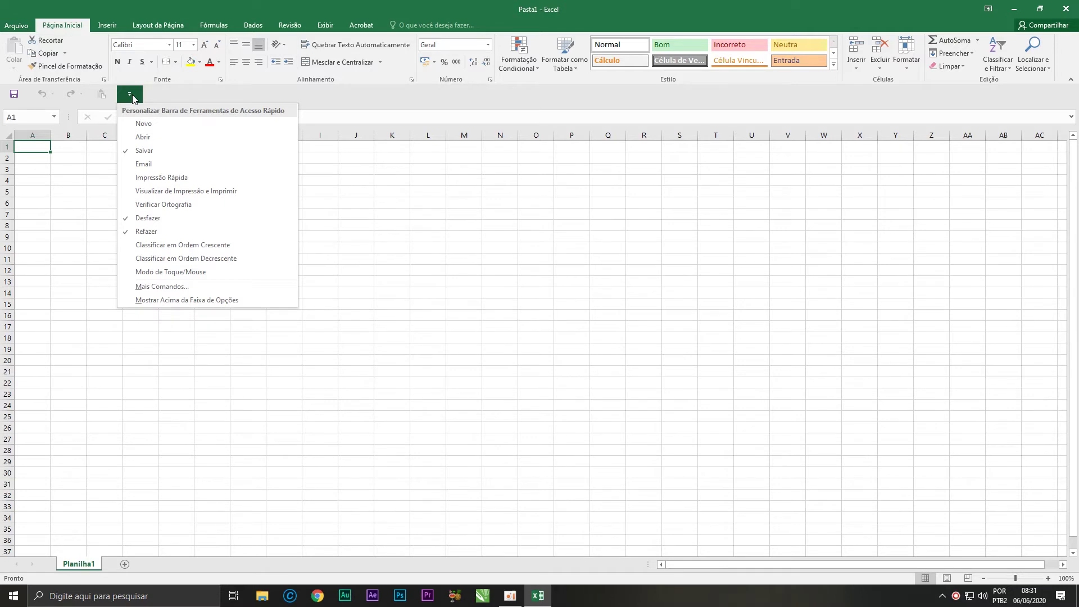
pyautogui.click(168, 300)
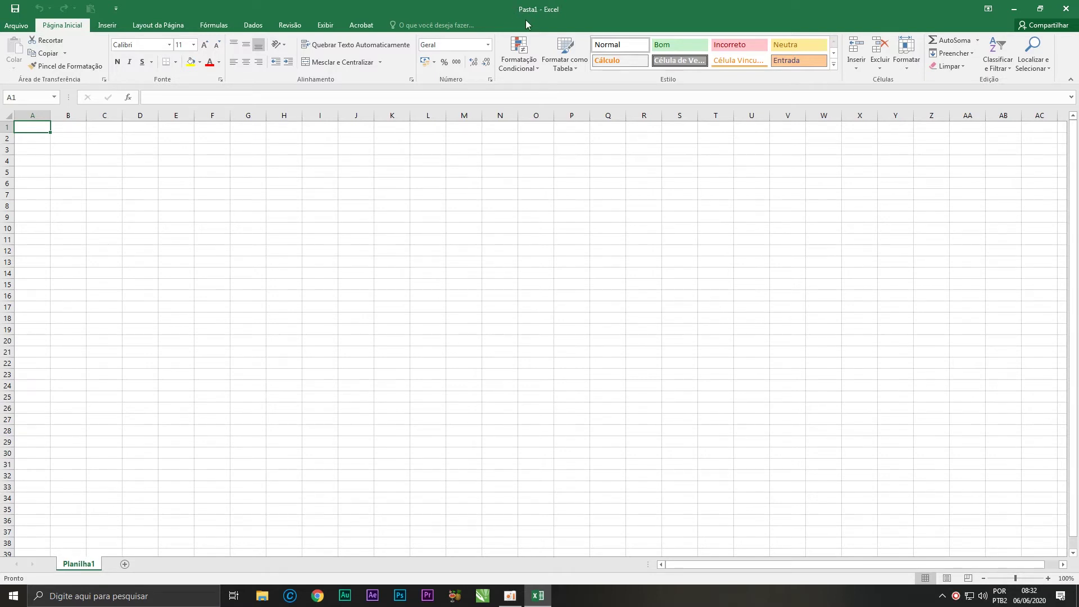
pyautogui.click(981, 8)
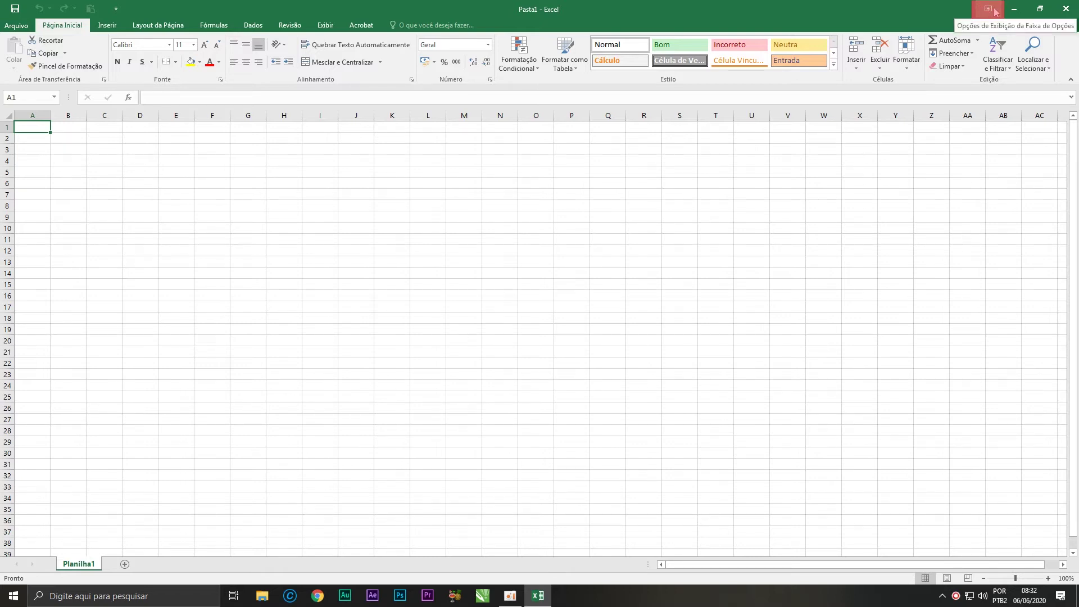
pyautogui.click(989, 10)
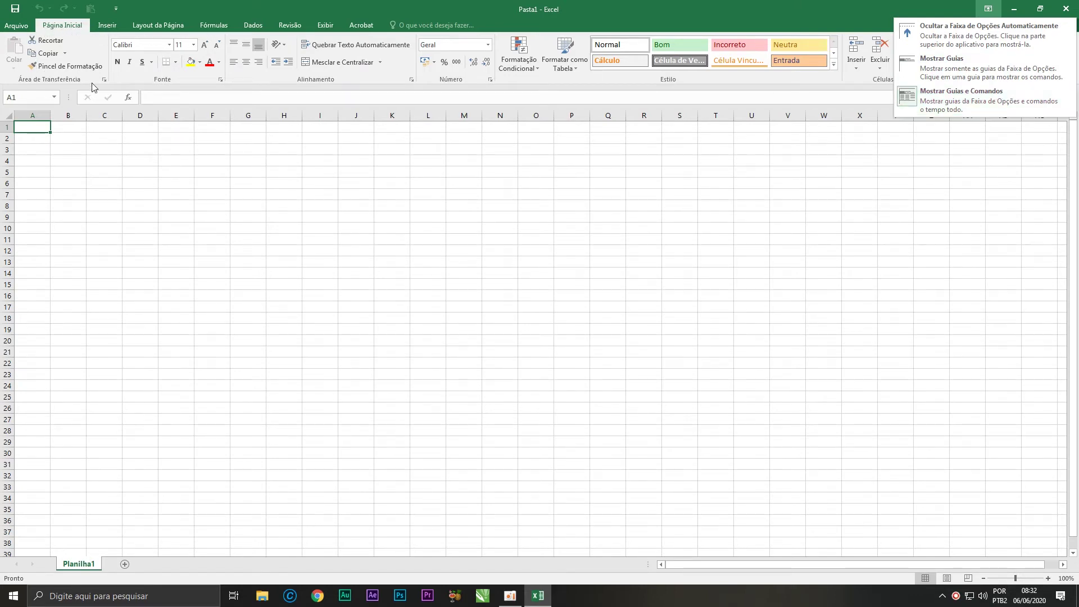
pyautogui.click(966, 37)
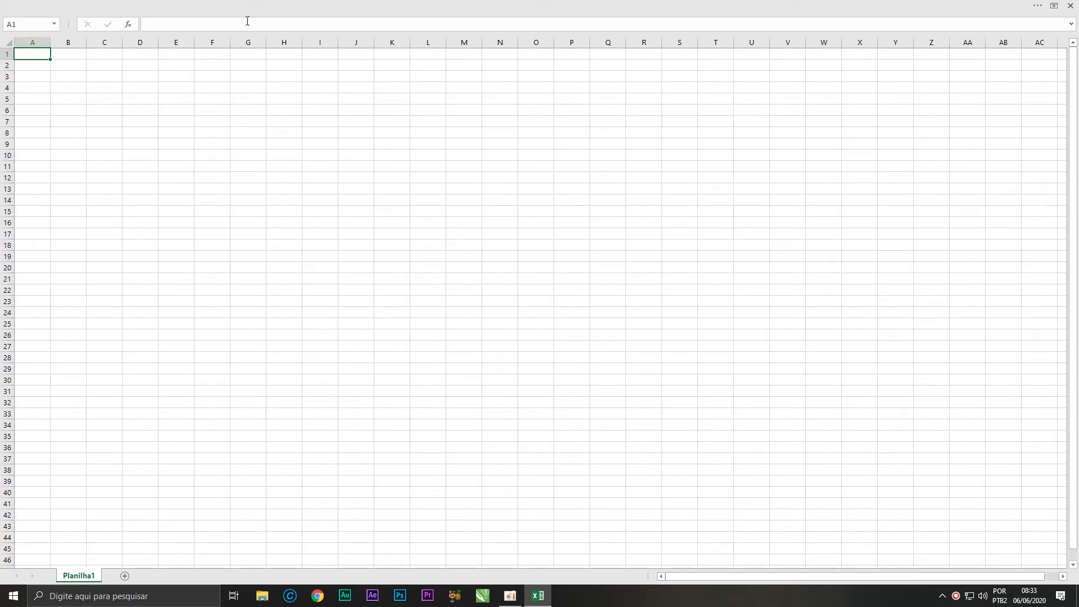
pyautogui.click(1054, 6)
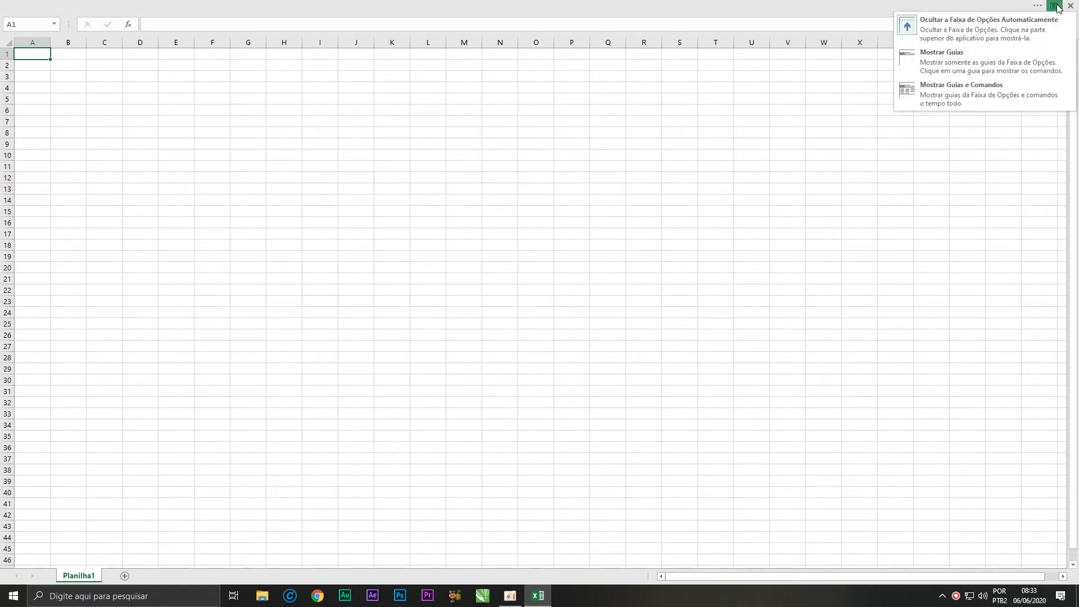
pyautogui.click(949, 99)
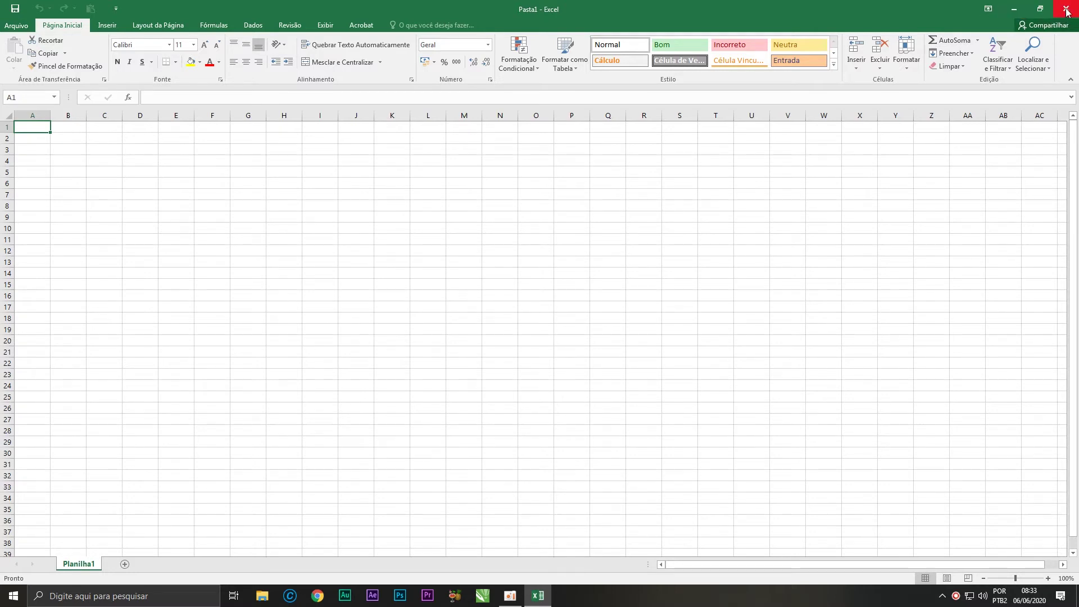
# Minimize and restore the Pasta1 window, resize it, then maximize it to full screen
pyautogui.click(1018, 11)
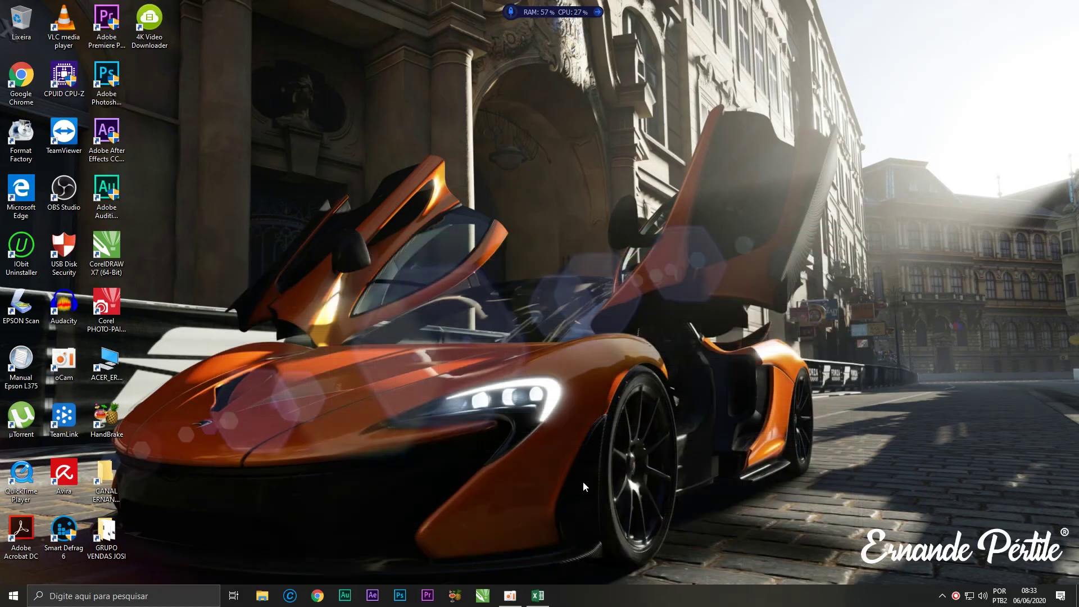
pyautogui.moveTo(537, 595)
pyautogui.click(545, 599)
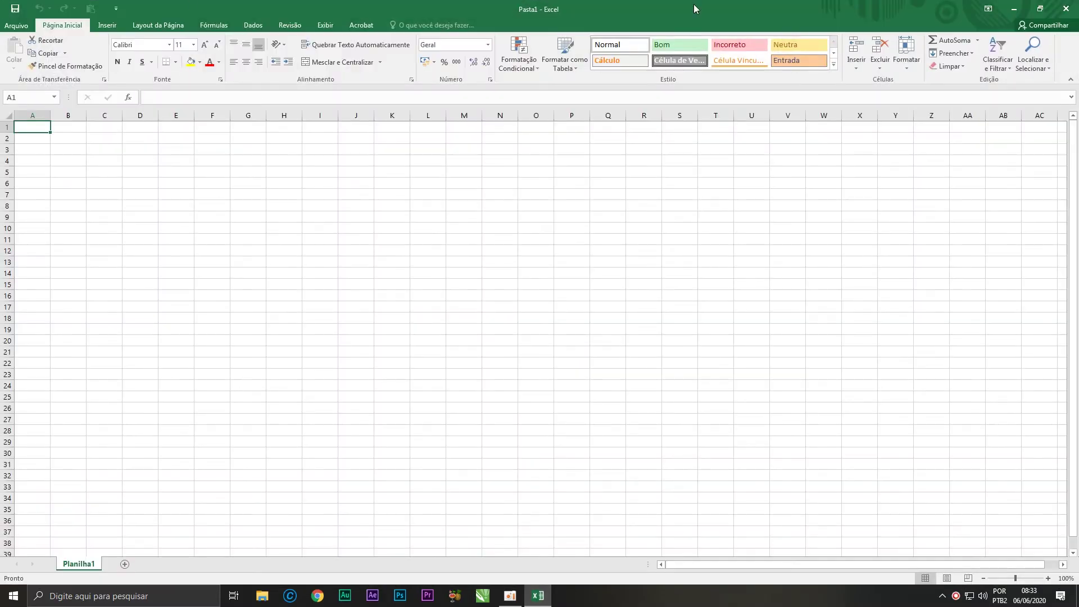
pyautogui.moveTo(610, 71)
pyautogui.mouseDown()
pyautogui.moveTo(628, 52)
pyautogui.moveTo(585, 36)
pyautogui.mouseUp()
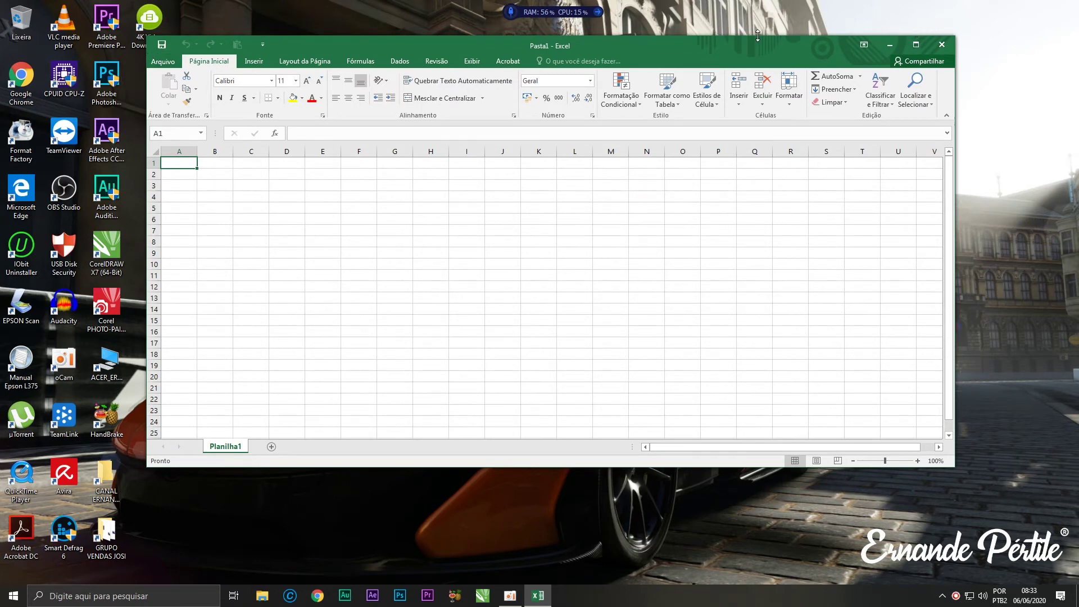
pyautogui.moveTo(757, 36); pyautogui.dragTo(757, 68)
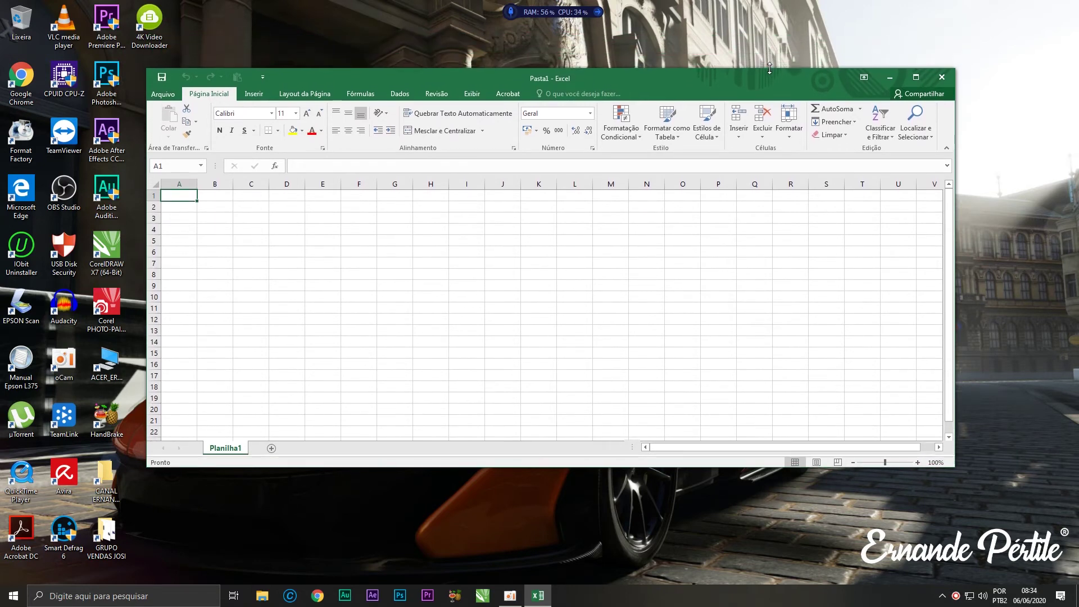
pyautogui.click(915, 78)
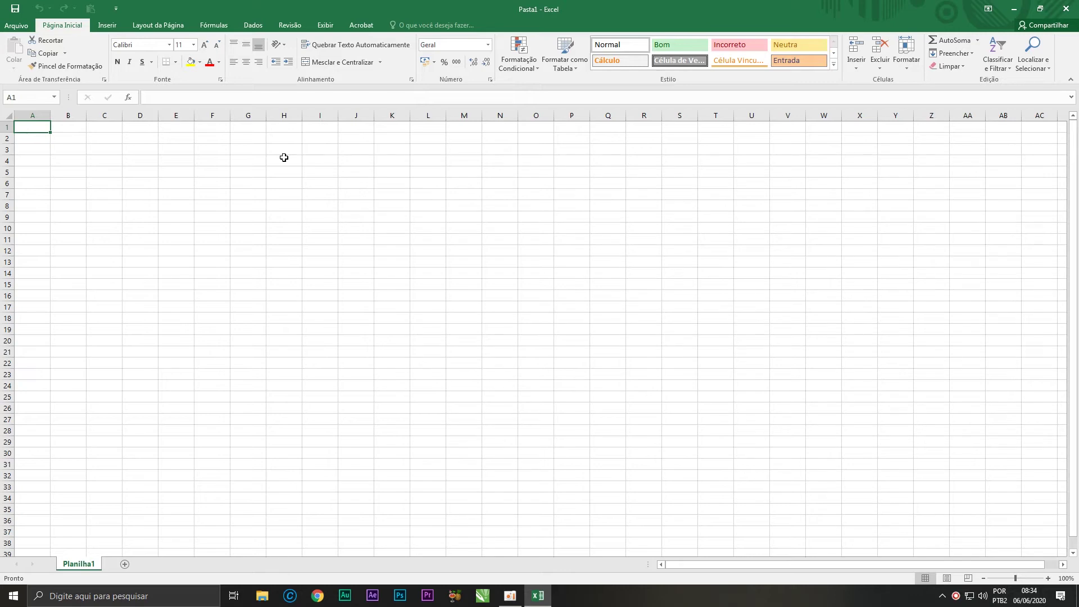
pyautogui.click(430, 25)
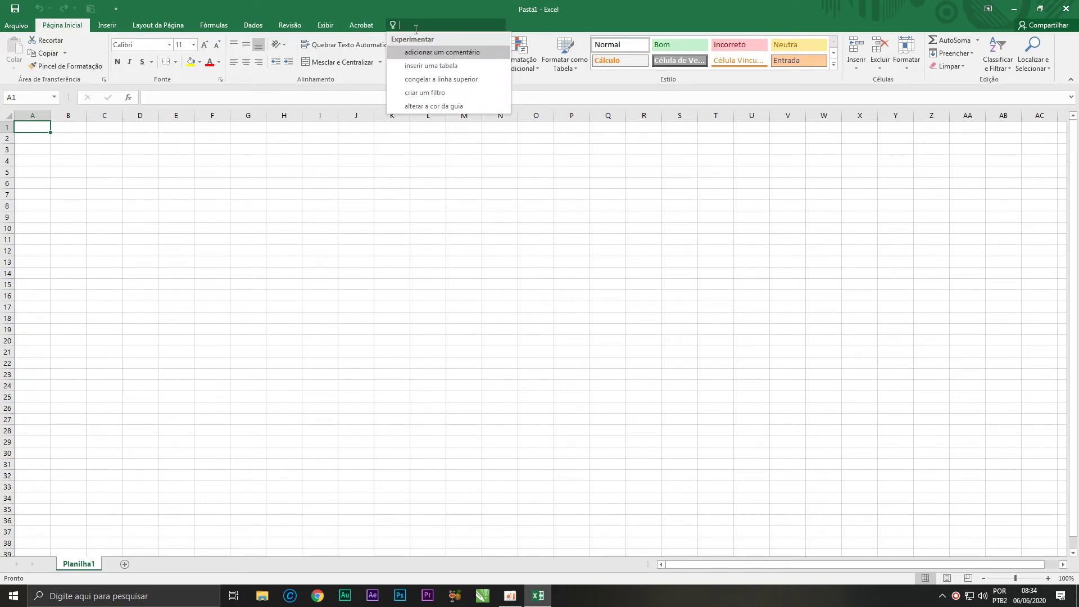
# View Exibir, search Tell Me for 'graficos', dismiss it, and return to Página Inicial
pyautogui.click(337, 23)
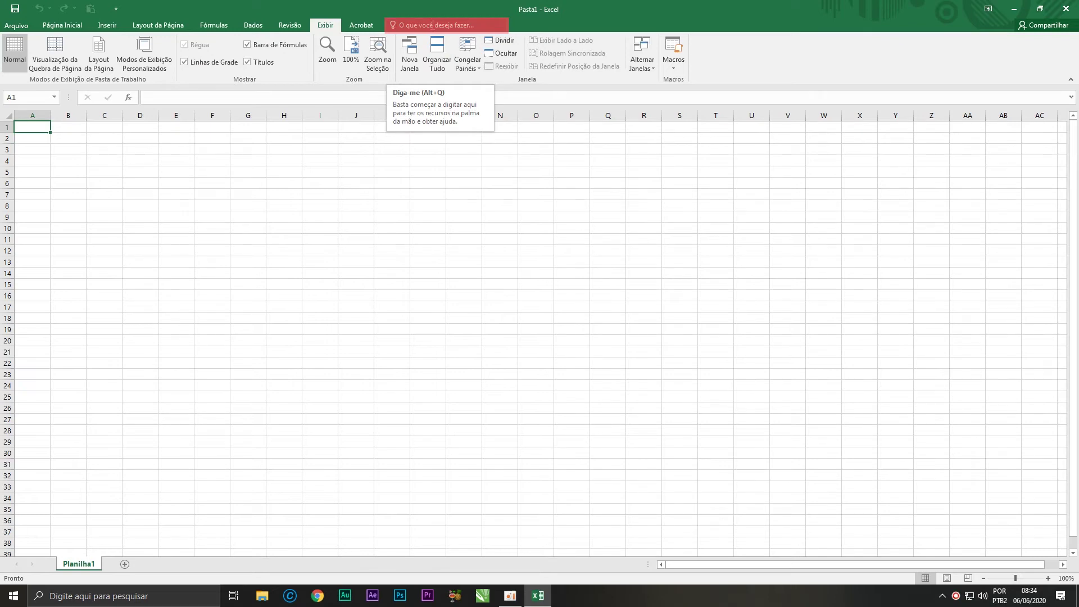
pyautogui.click(432, 24)
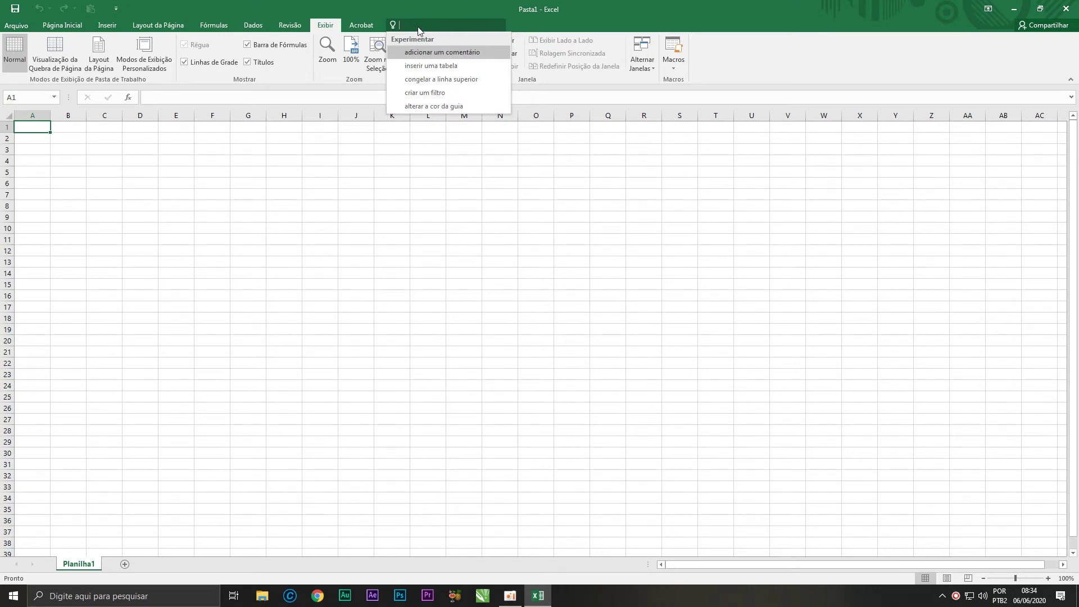
pyautogui.write('graficos')
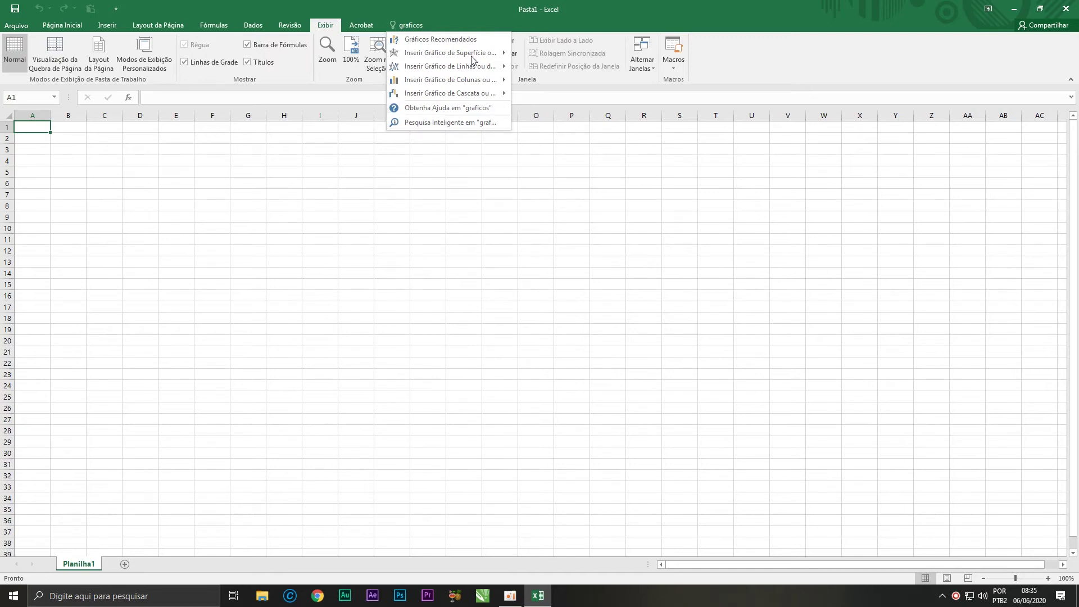
pyautogui.click(428, 11)
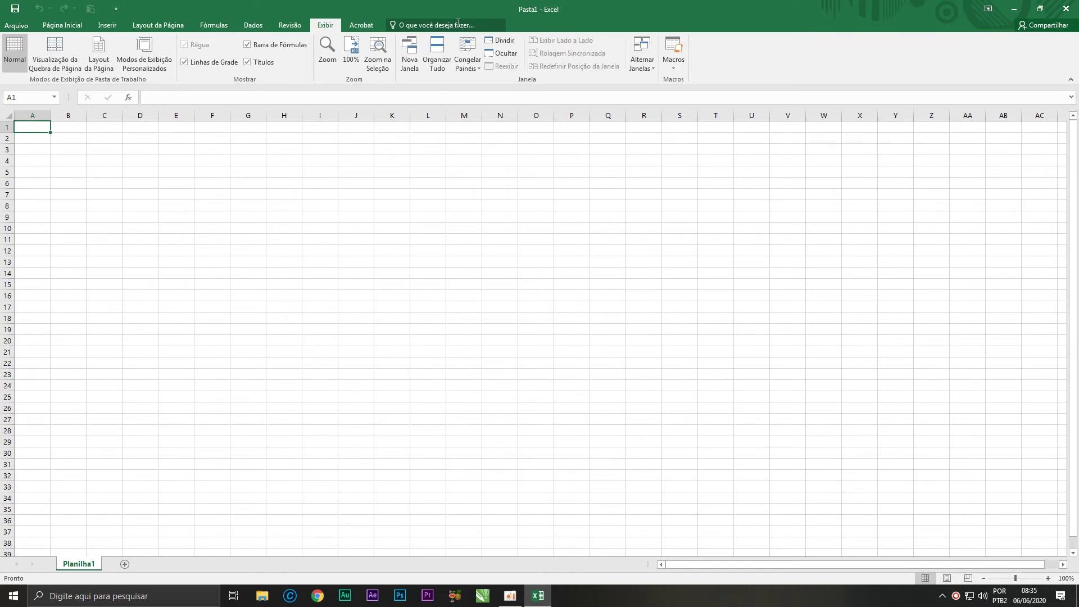
pyautogui.click(72, 30)
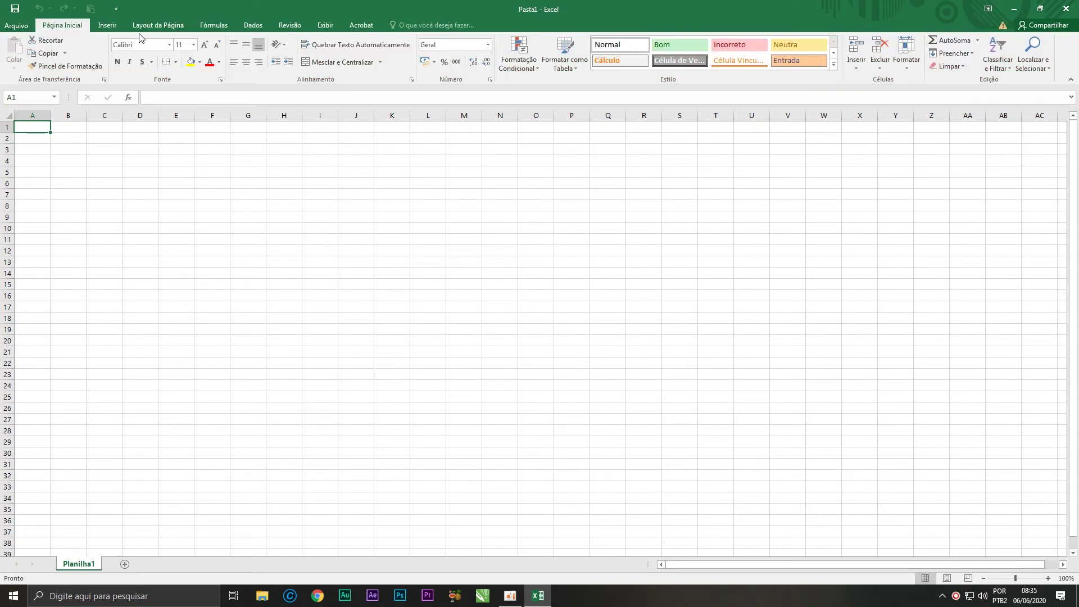
# Browse the Inserir, Layout da Página, Fórmulas, Dados, Revisão and Exibir tabs, ending on Página Inicial
pyautogui.click(109, 24)
pyautogui.click(158, 24)
pyautogui.click(219, 27)
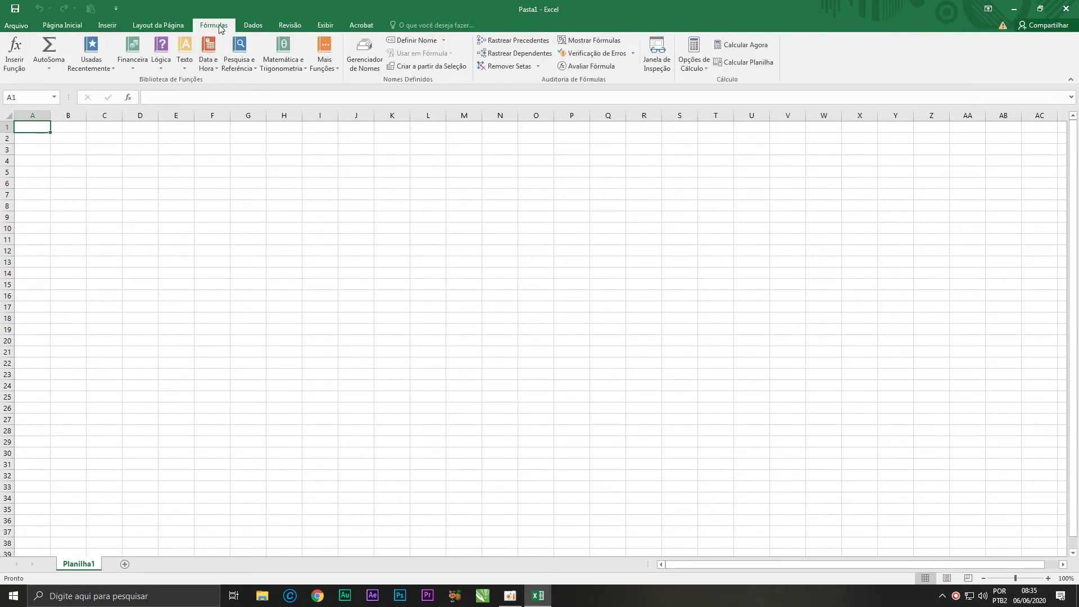
pyautogui.click(253, 26)
pyautogui.click(305, 25)
pyautogui.click(326, 25)
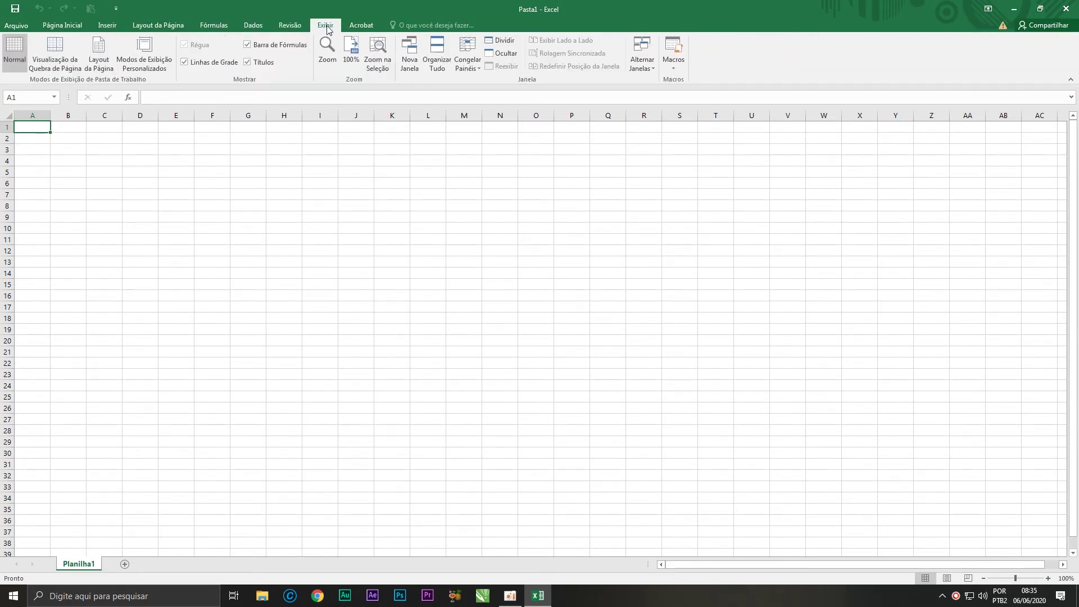
pyautogui.click(63, 26)
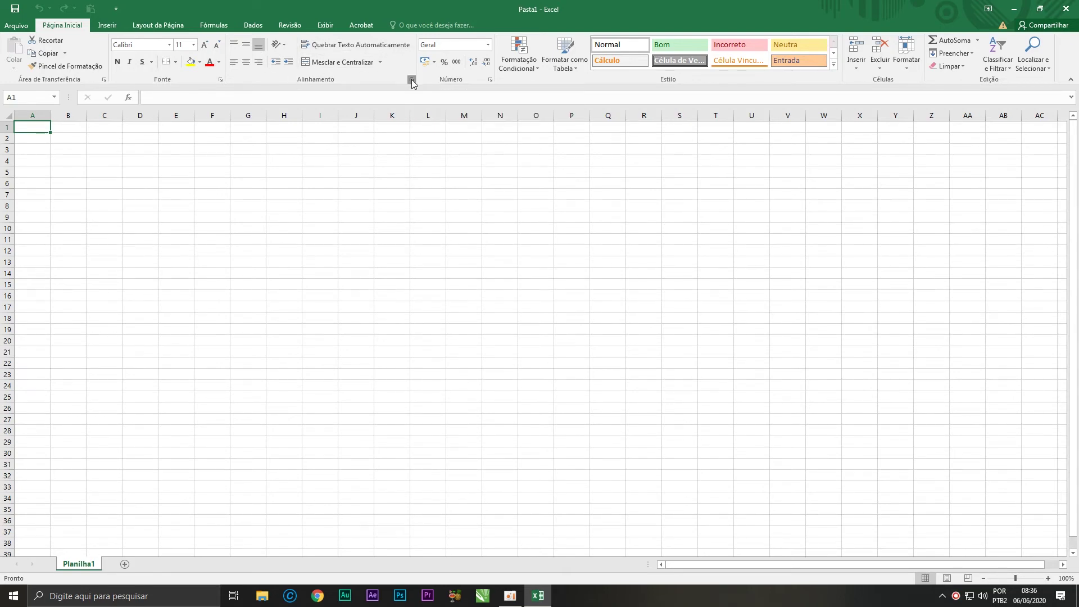
# Close the Alignment formatting dialog and show the Arquivo Informações page
pyautogui.moveTo(328, 145)
pyautogui.mouseDown()
pyautogui.moveTo(621, 147)
pyautogui.moveTo(597, 146)
pyautogui.mouseUp()
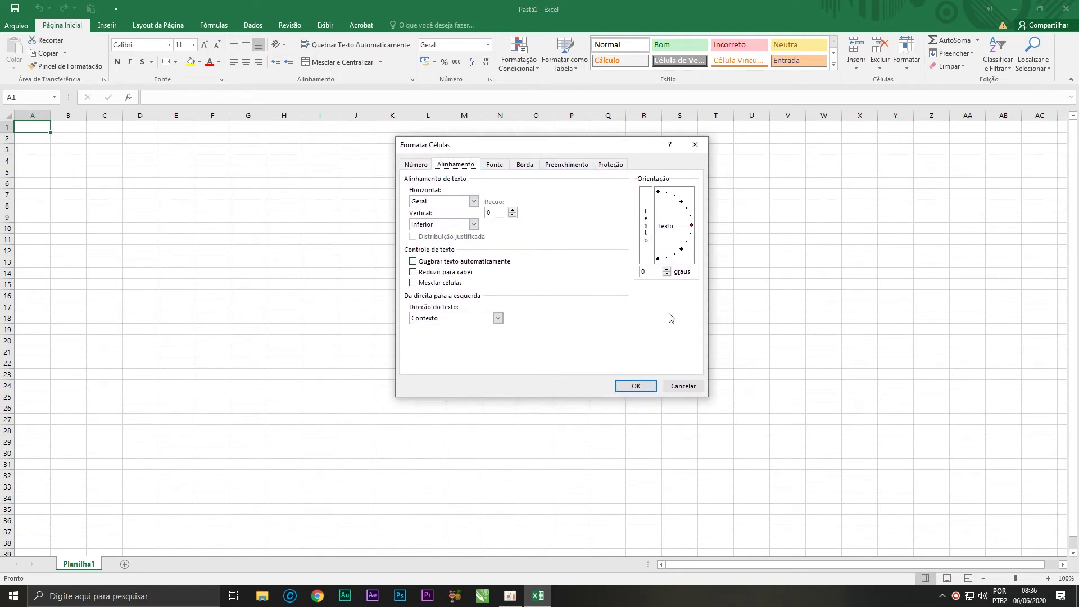
pyautogui.click(637, 384)
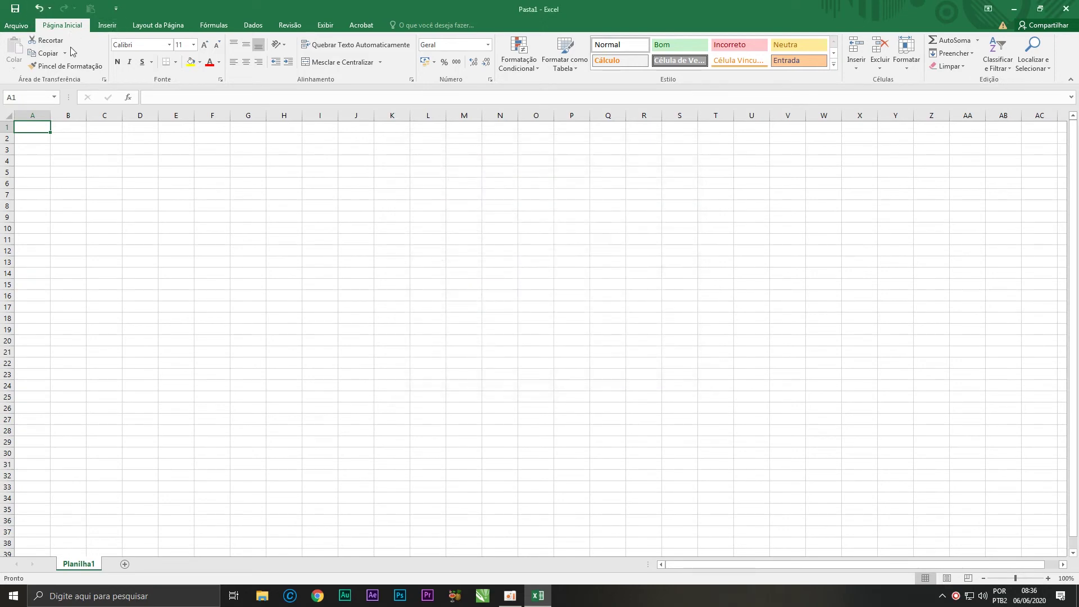
pyautogui.click(18, 26)
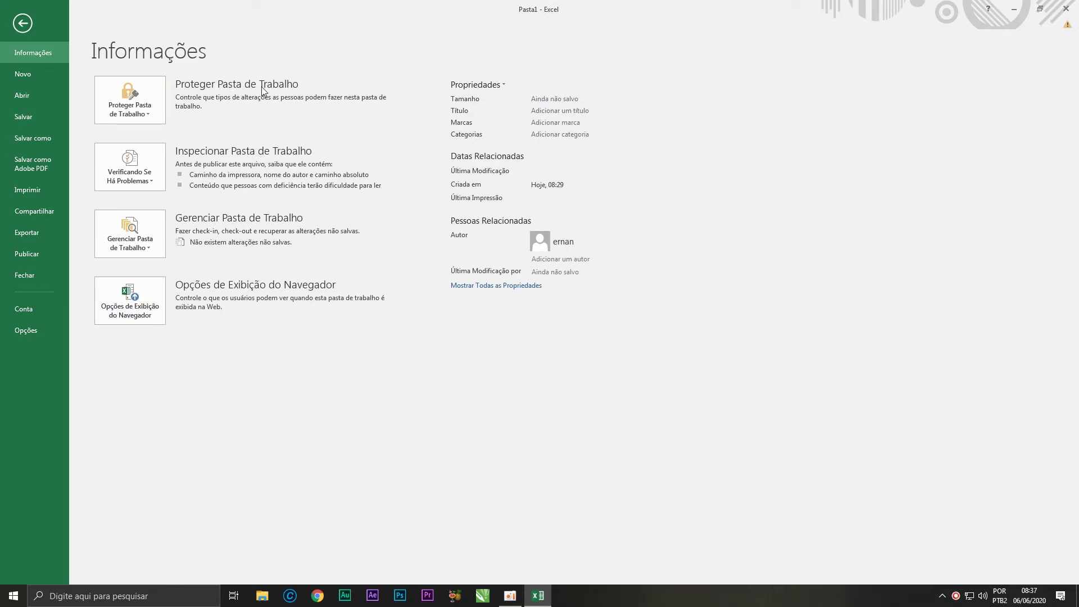
# Return from the backstage to Planilha1 and select cell A1 for editing
pyautogui.click(22, 23)
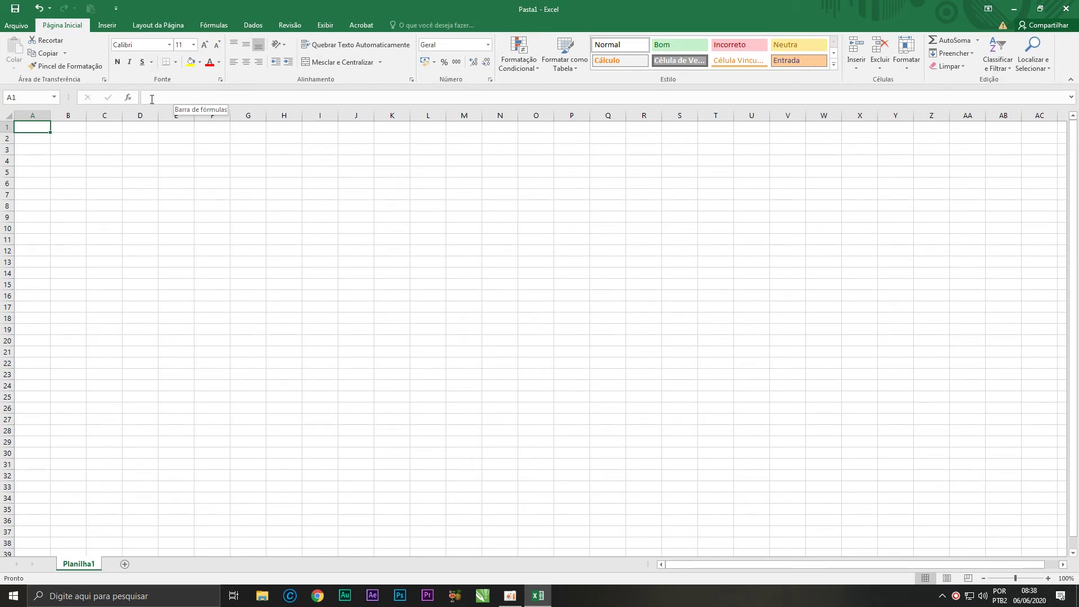
pyautogui.click(170, 98)
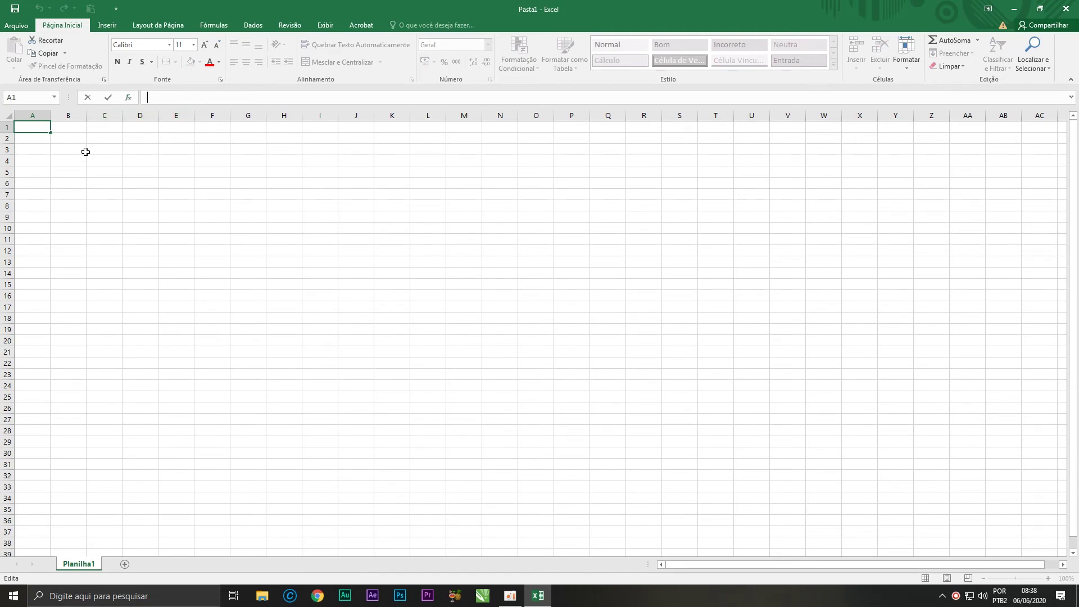
pyautogui.press('Escape')
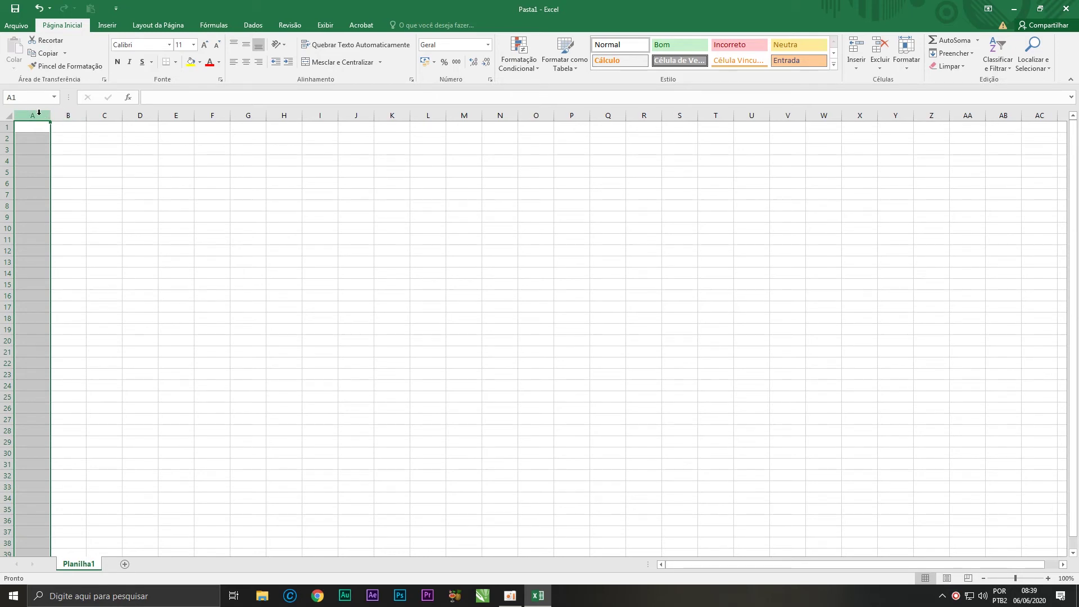
pyautogui.hotkey('ctrl', 'Right')
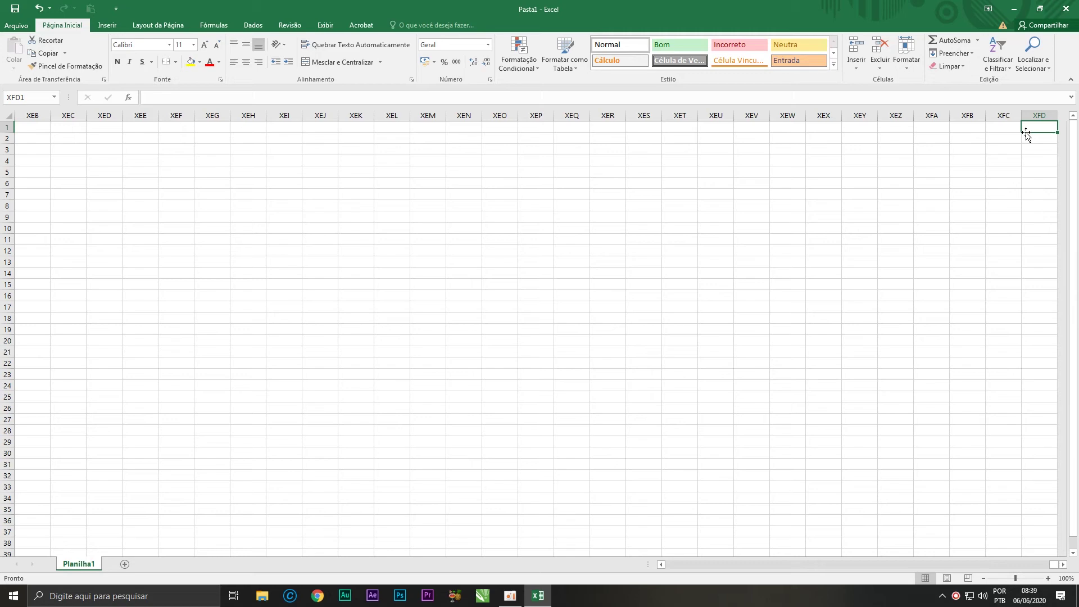
pyautogui.moveTo(1054, 564); pyautogui.dragTo(557, 586)
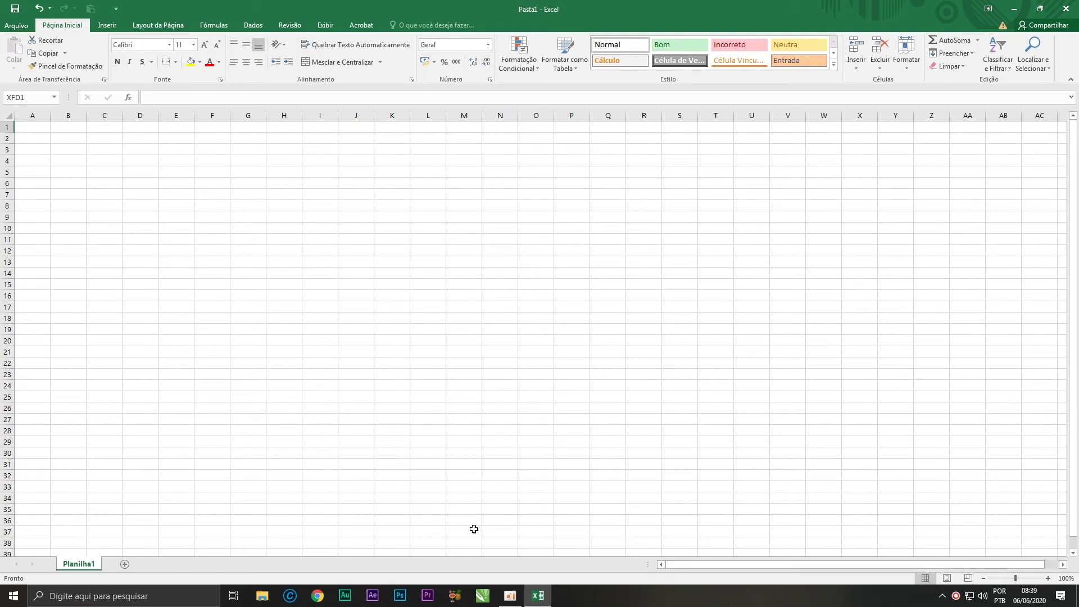
pyautogui.click(7, 127)
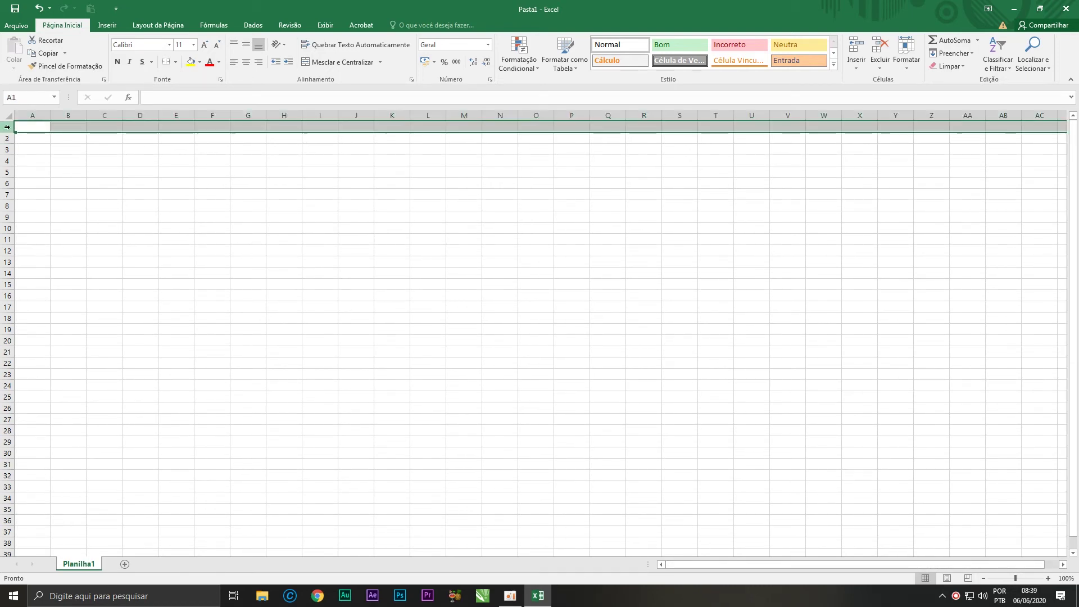
pyautogui.click(6, 139)
pyautogui.click(3, 126)
pyautogui.click(24, 127)
pyautogui.hotkey('ctrl', 'Down')
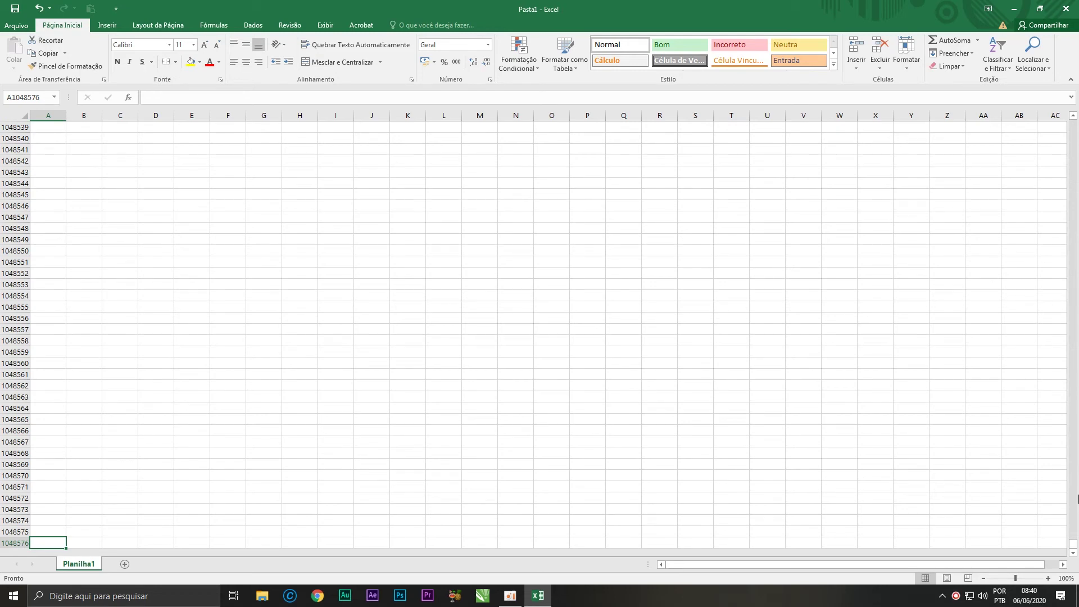
pyautogui.moveTo(1073, 543); pyautogui.dragTo(1072, 121)
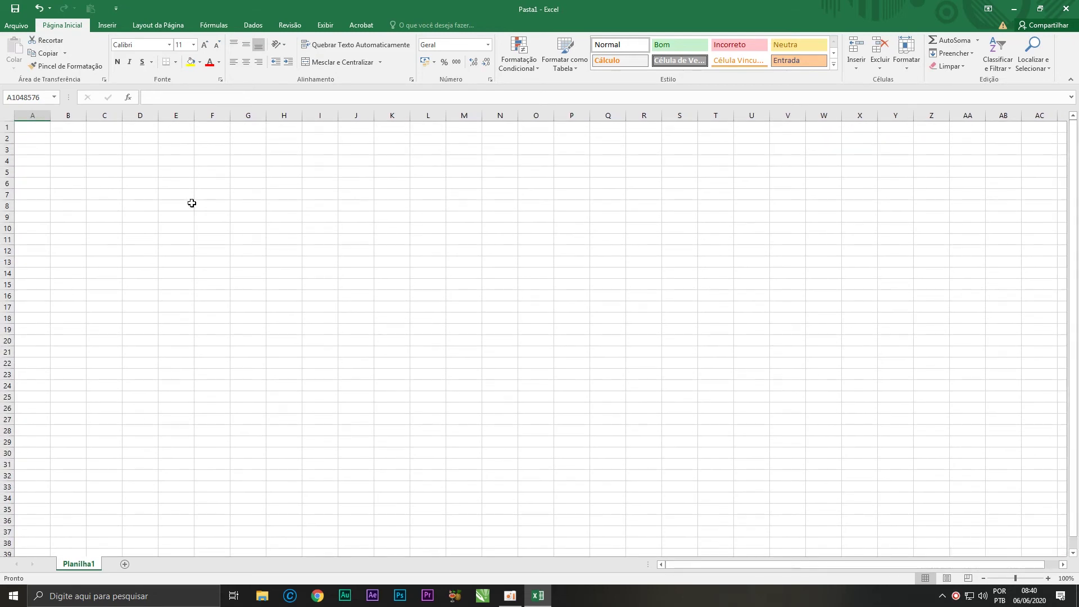
# Select cells around Planilha1, including A1, B2, D6, I10, J10, N9, G3, C4 and E7
pyautogui.click(23, 128)
pyautogui.click(84, 138)
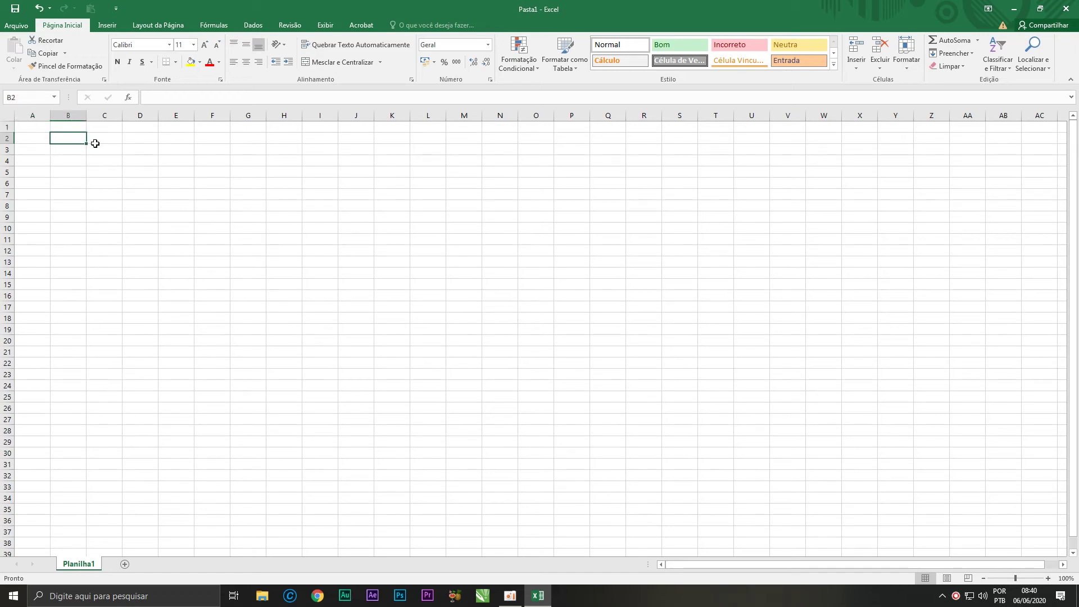
pyautogui.click(131, 180)
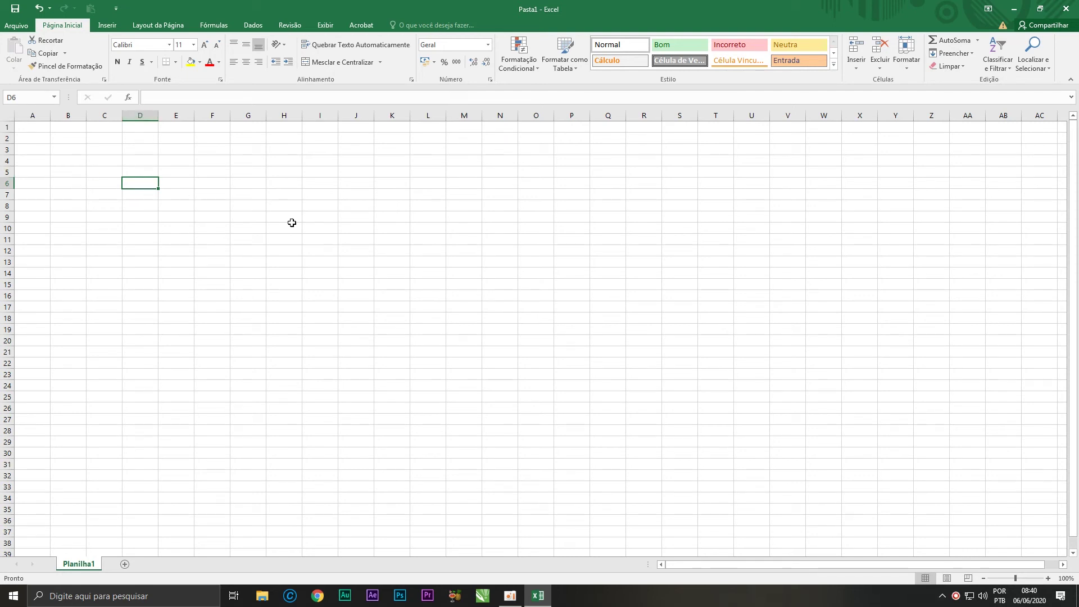
pyautogui.click(320, 233)
pyautogui.click(356, 233)
pyautogui.click(467, 219)
pyautogui.click(251, 149)
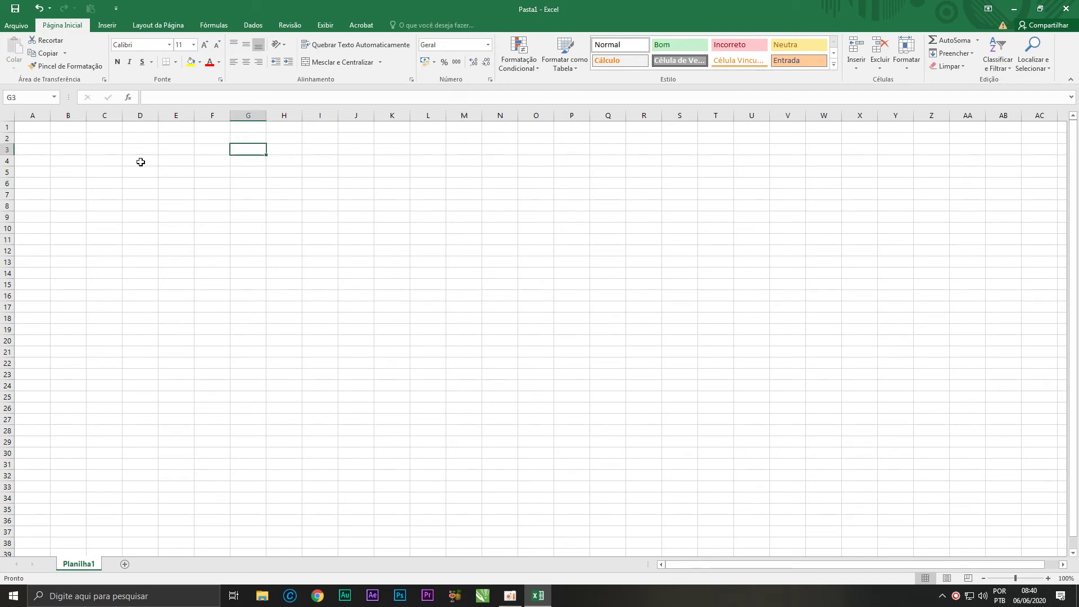
pyautogui.click(87, 159)
pyautogui.click(39, 138)
pyautogui.click(57, 197)
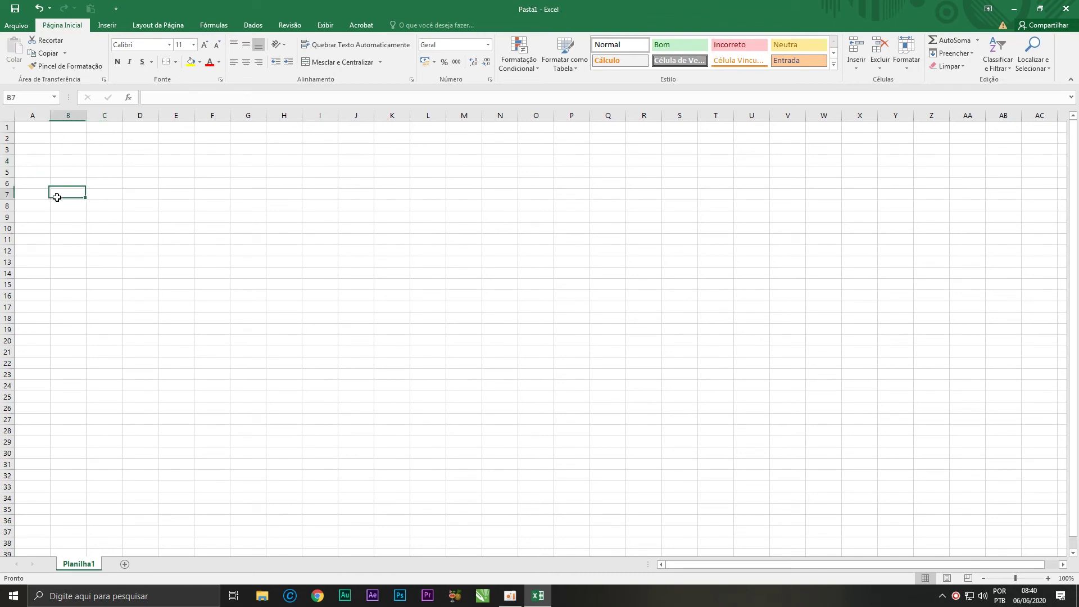
pyautogui.click(159, 190)
pyautogui.click(167, 152)
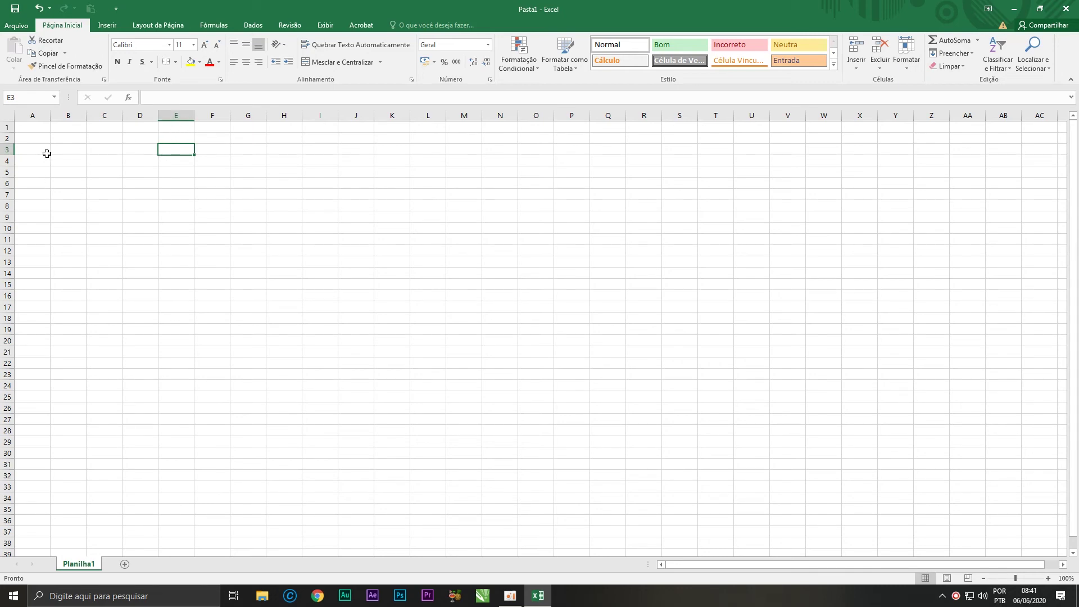
pyautogui.click(184, 194)
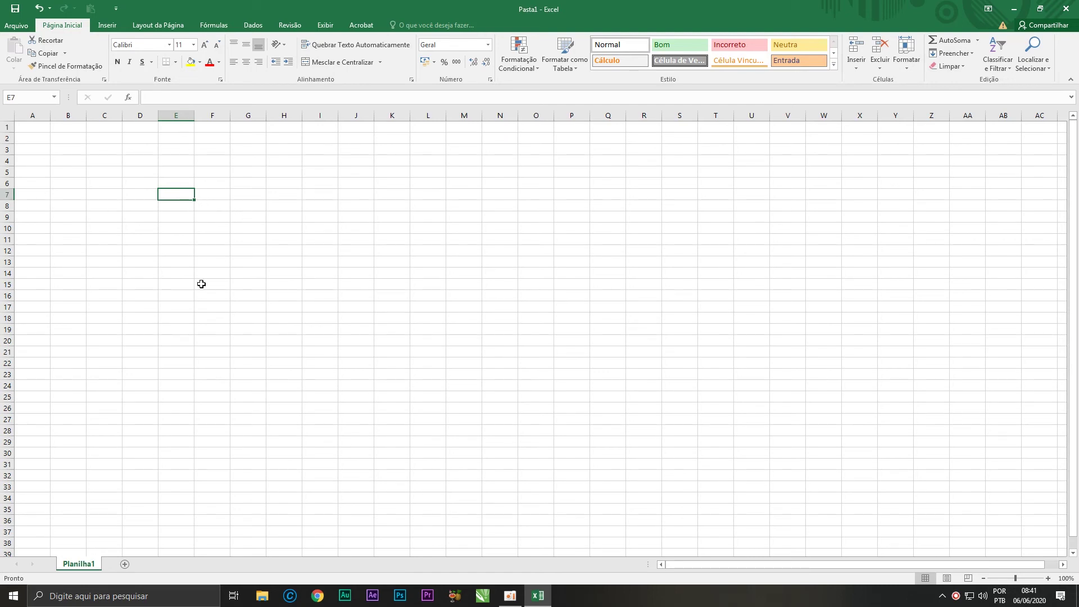
# Add a new blank sheet, Planilha2, and bring up its sheet tab options
pyautogui.scroll(-1, 101, 403)
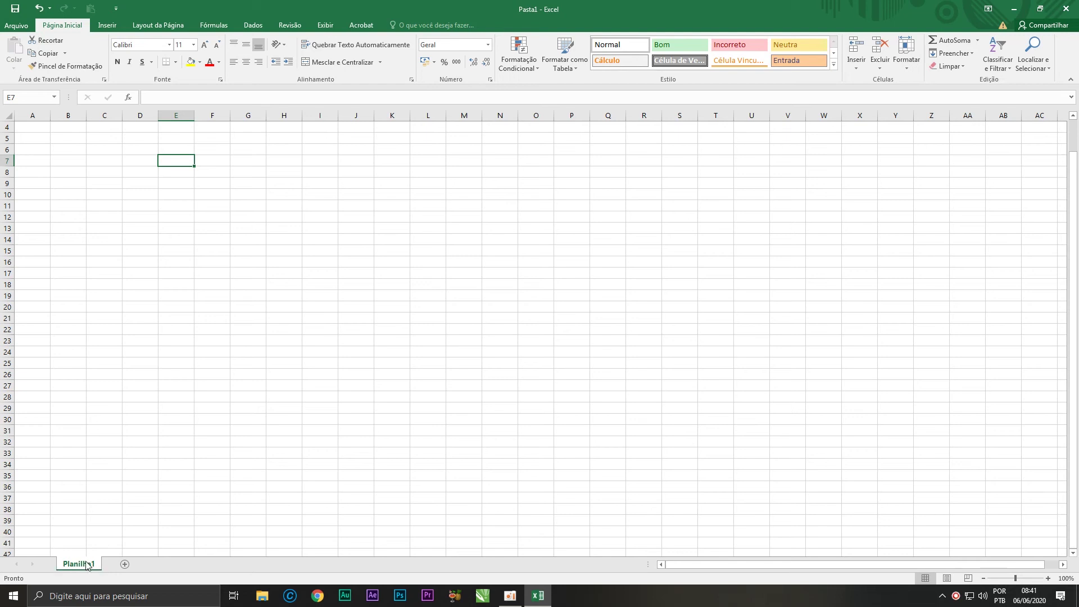
pyautogui.click(124, 564)
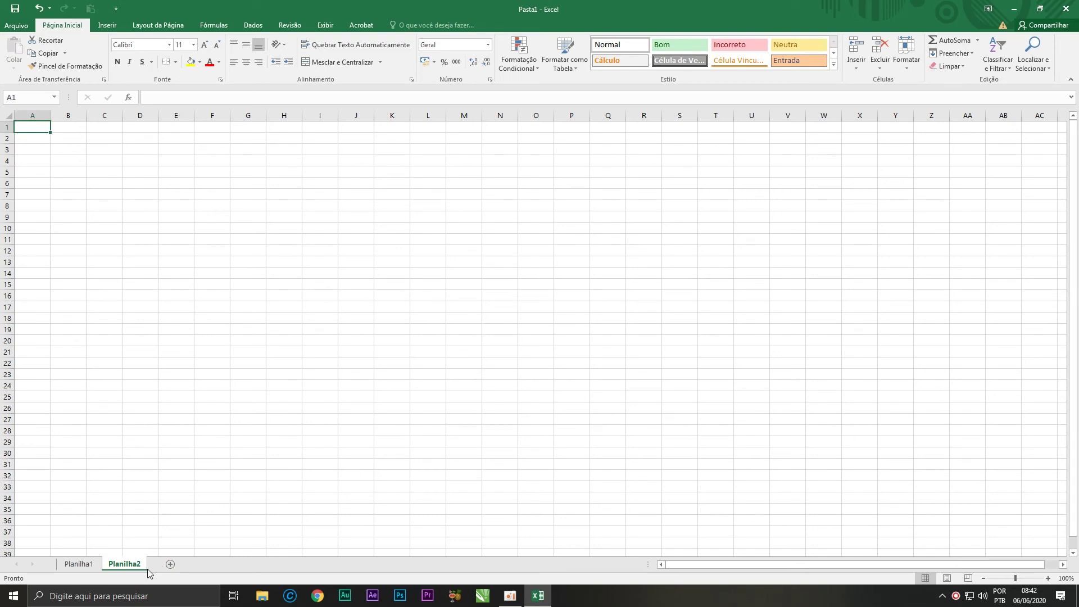
pyautogui.rightClick(124, 569)
pyautogui.moveTo(160, 515)
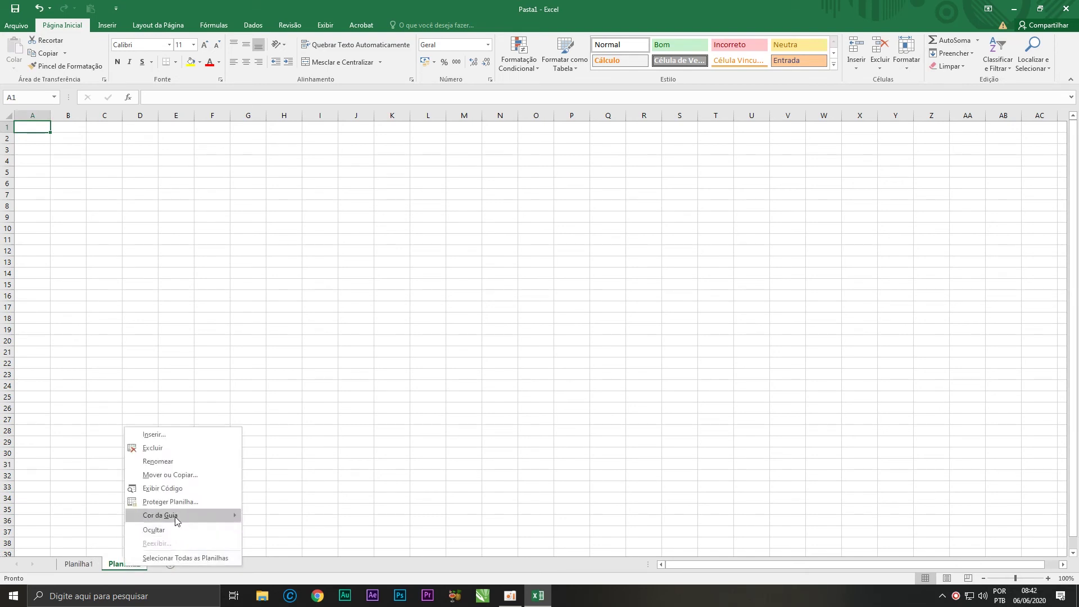
# Give the Planilha2 sheet tab a yellow-orange colour and reopen its sheet menu
pyautogui.click(266, 547)
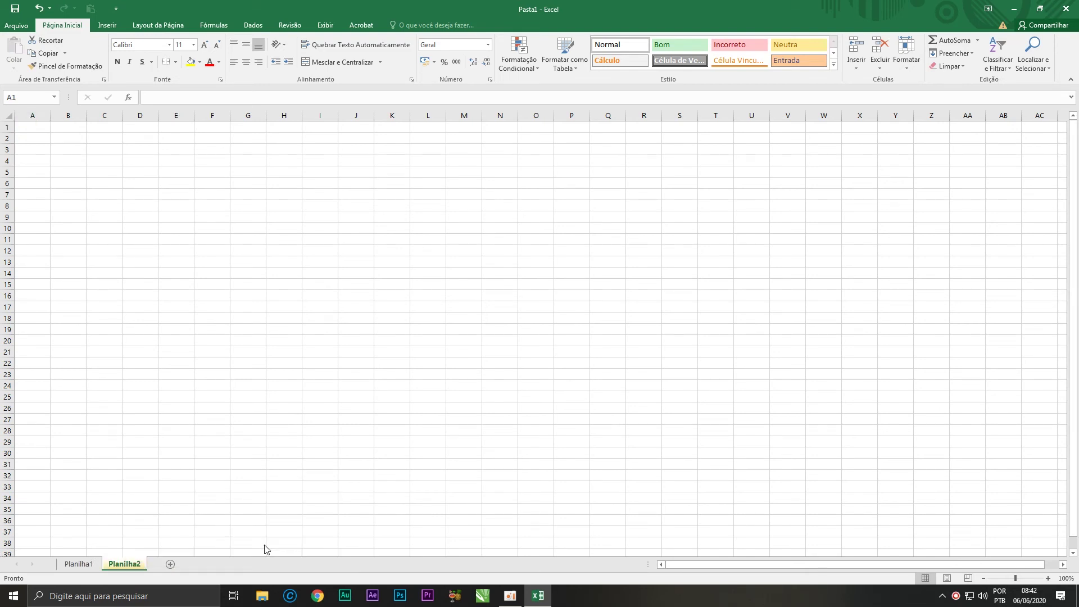
pyautogui.rightClick(122, 566)
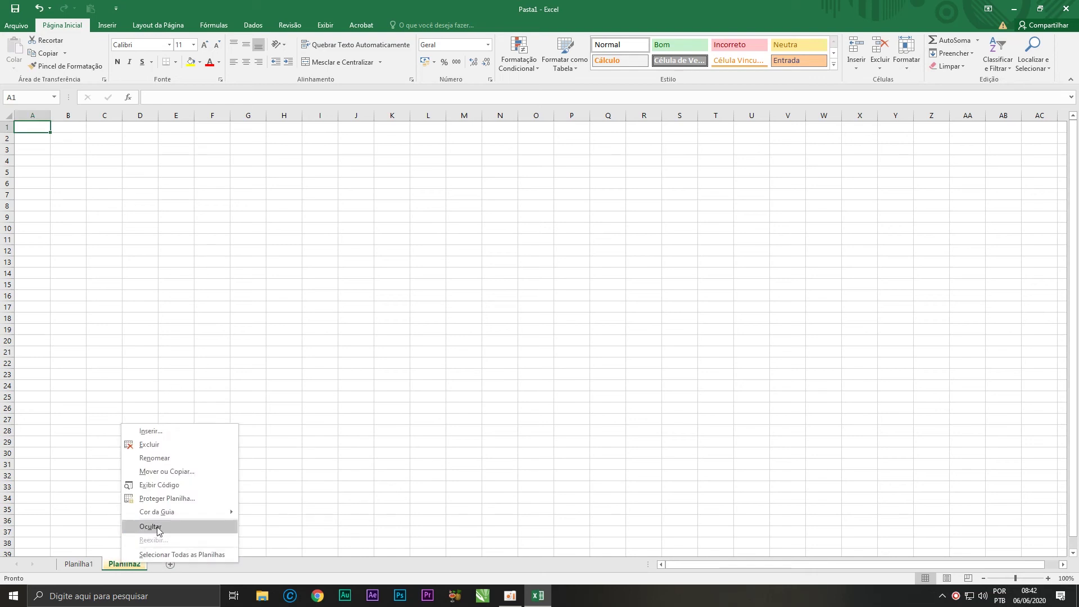
pyautogui.click(163, 458)
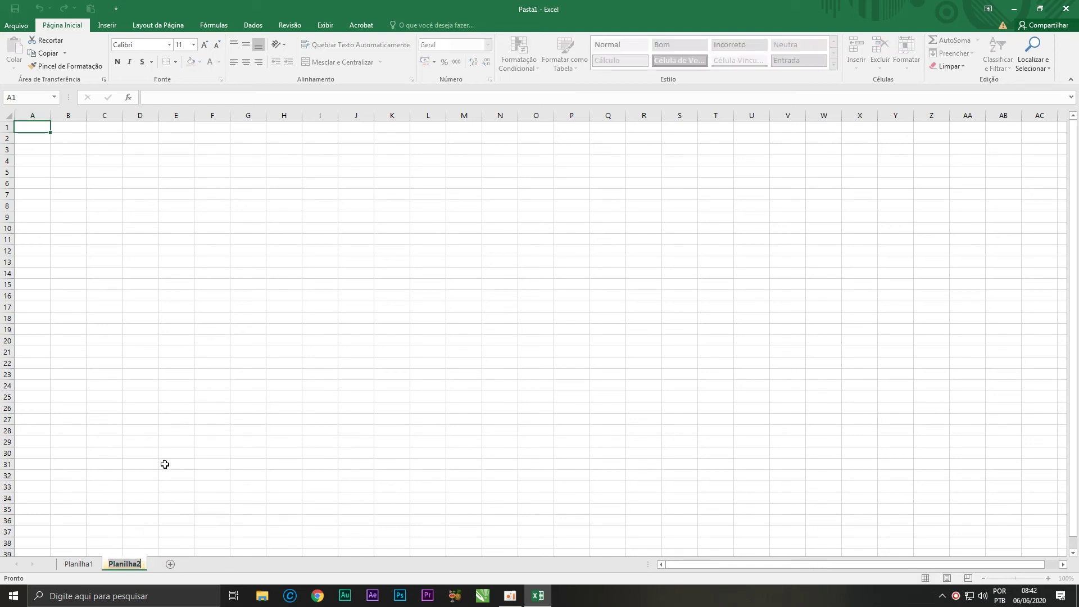
# Switch back to Planilha1 and dismiss its sheet menu without changes
pyautogui.click(90, 562)
pyautogui.rightClick(92, 561)
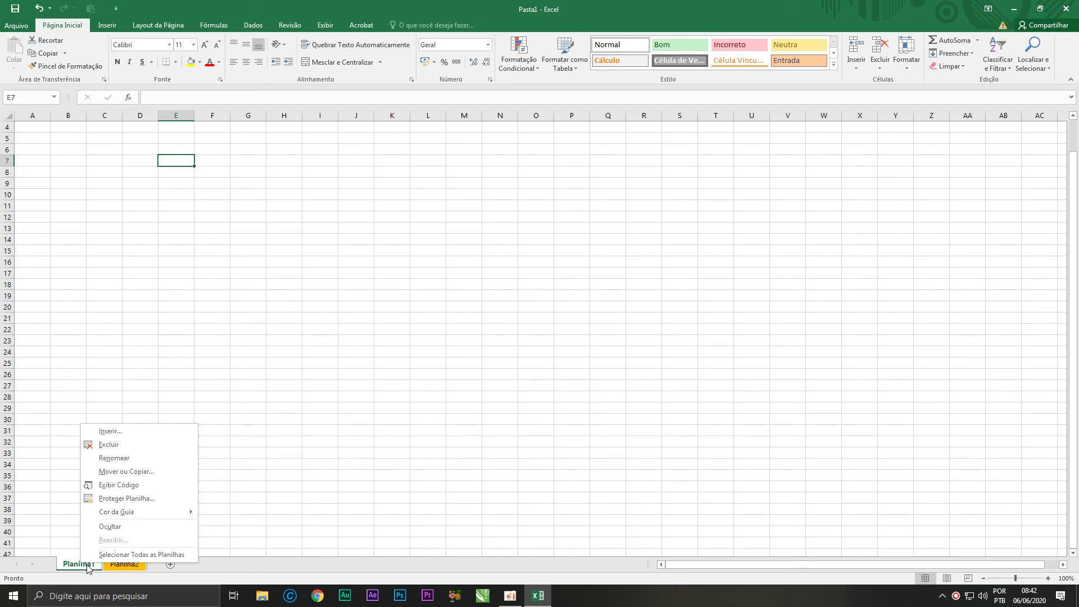
pyautogui.click(335, 445)
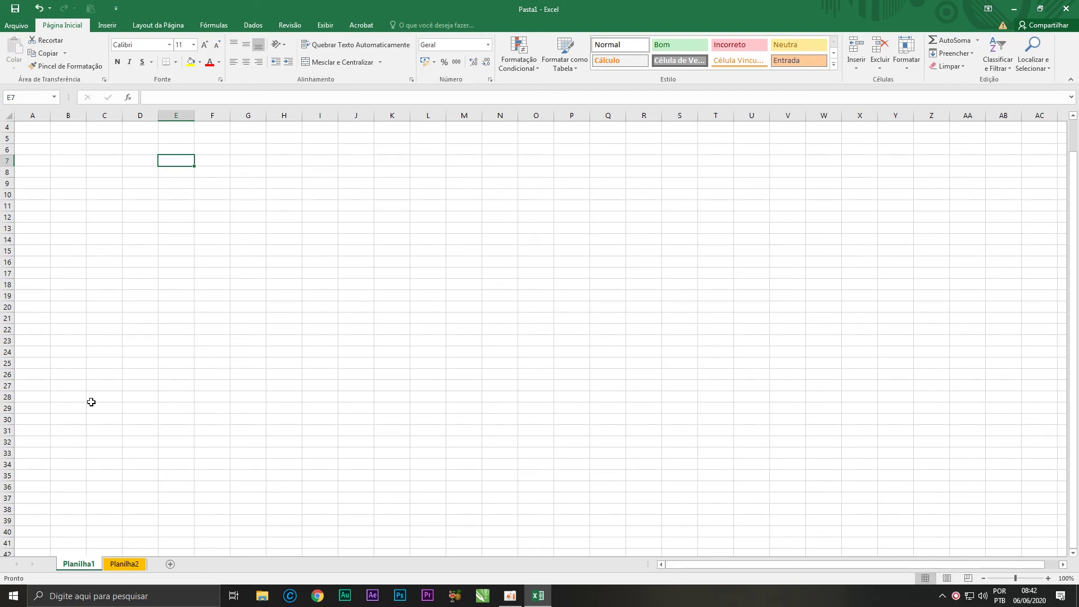
pyautogui.scroll(1, 1073, 385)
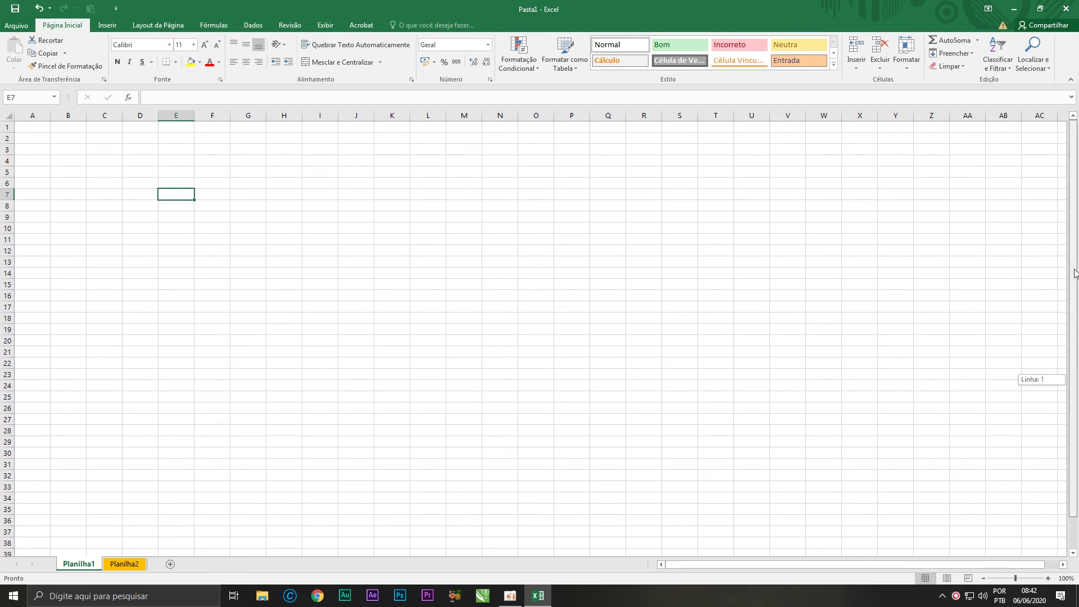
# Show Planilha1 in Page Layout view with A4 paper size
pyautogui.moveTo(793, 566); pyautogui.dragTo(731, 567)
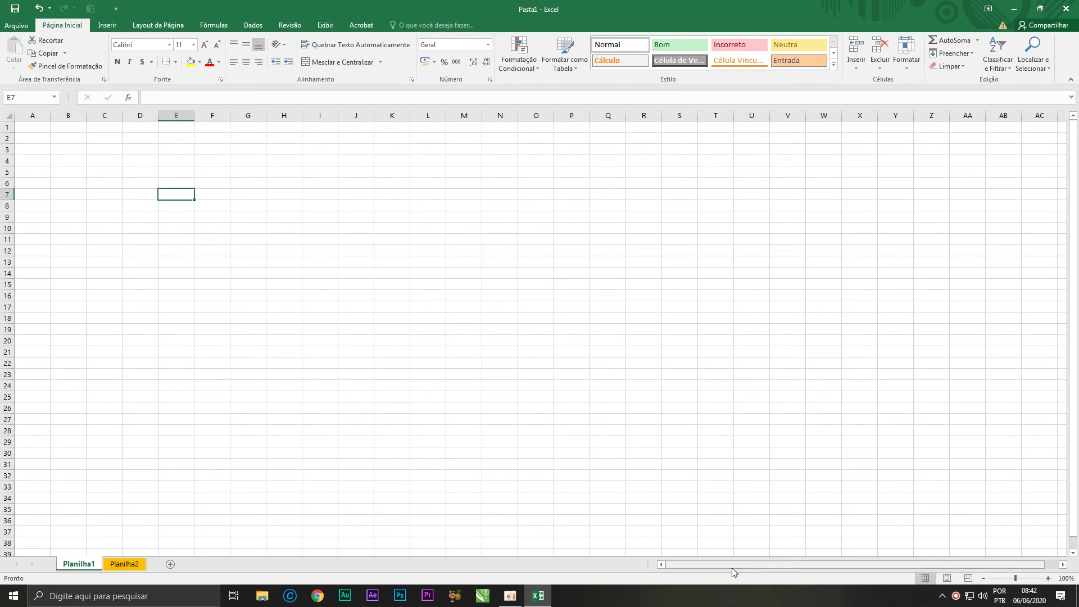
pyautogui.click(946, 578)
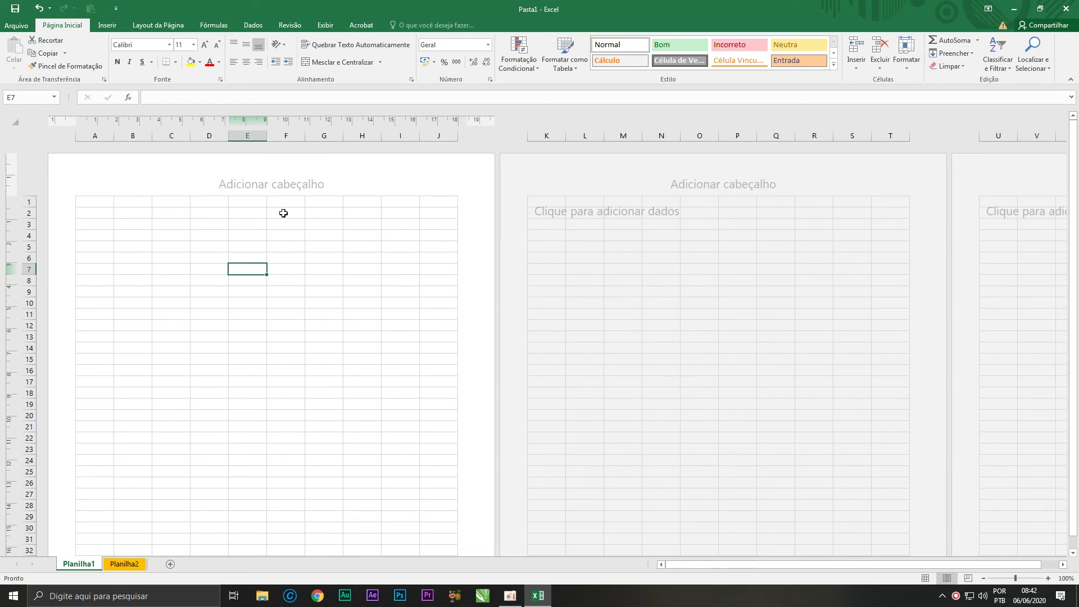
pyautogui.click(158, 25)
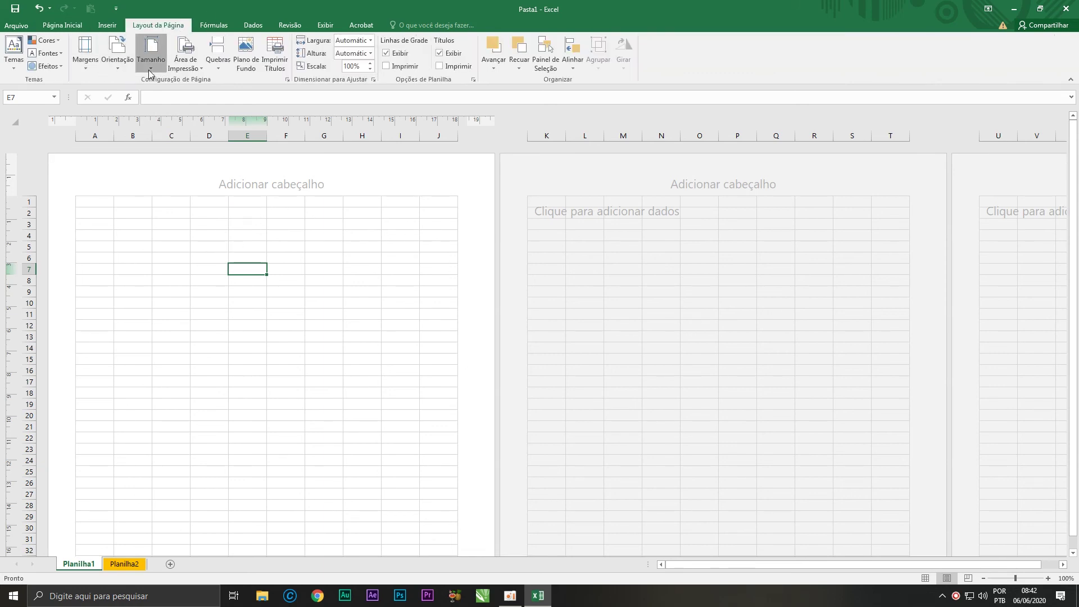
pyautogui.click(151, 59)
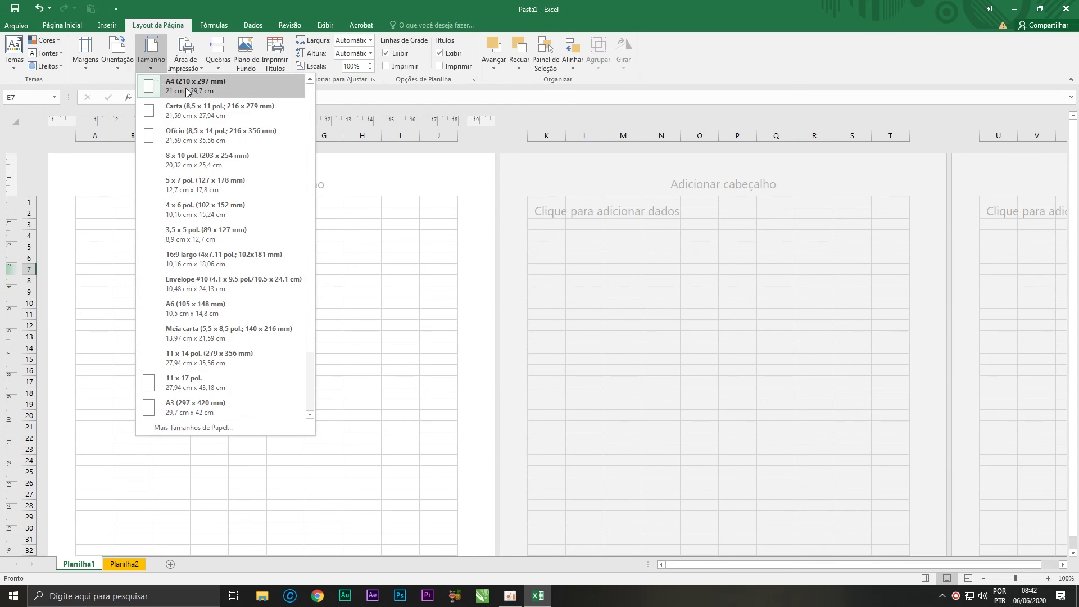
pyautogui.click(421, 284)
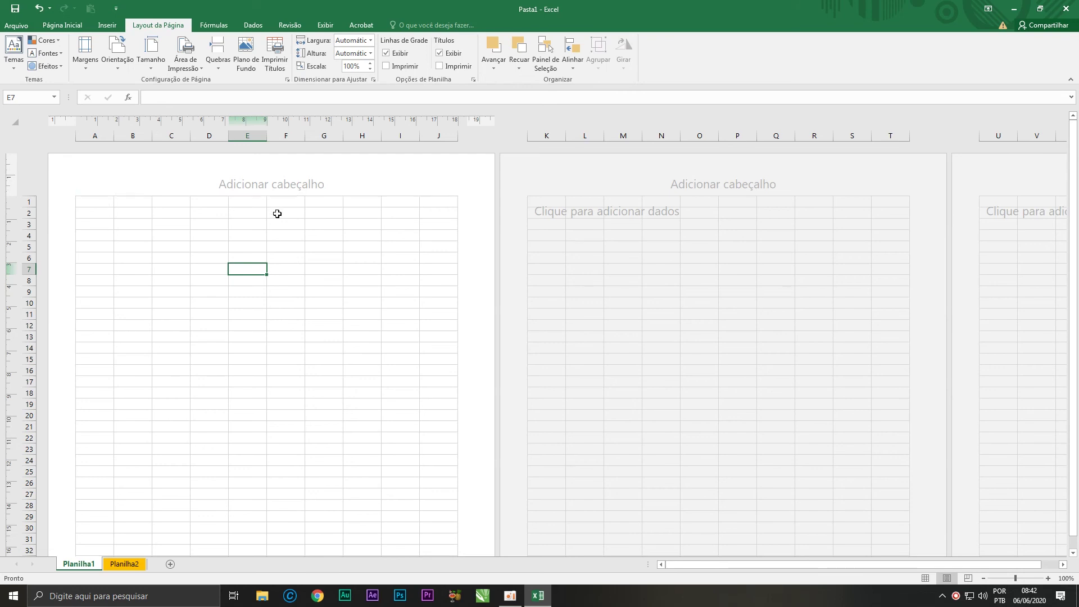
# Scroll the page view, then switch to Page Break Preview
pyautogui.scroll(-2, 385, 409)
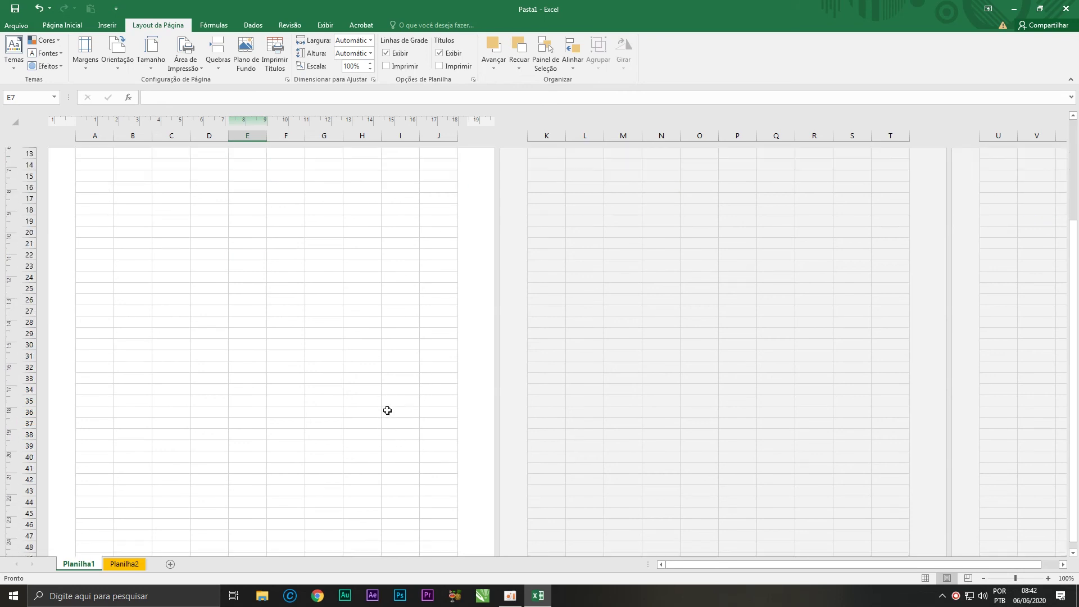
pyautogui.scroll(2, 387, 413)
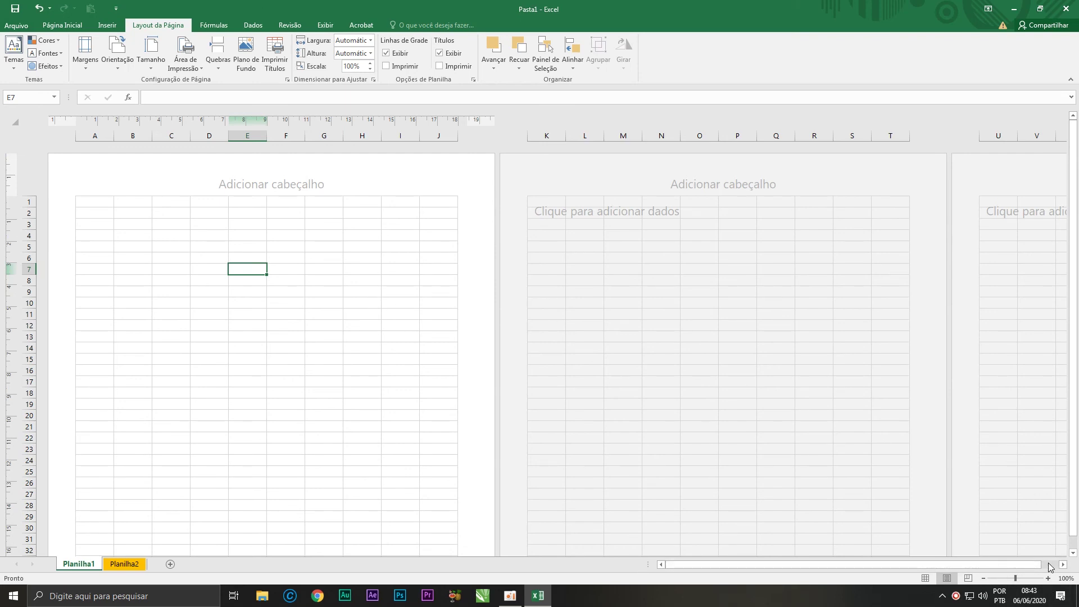
pyautogui.click(968, 579)
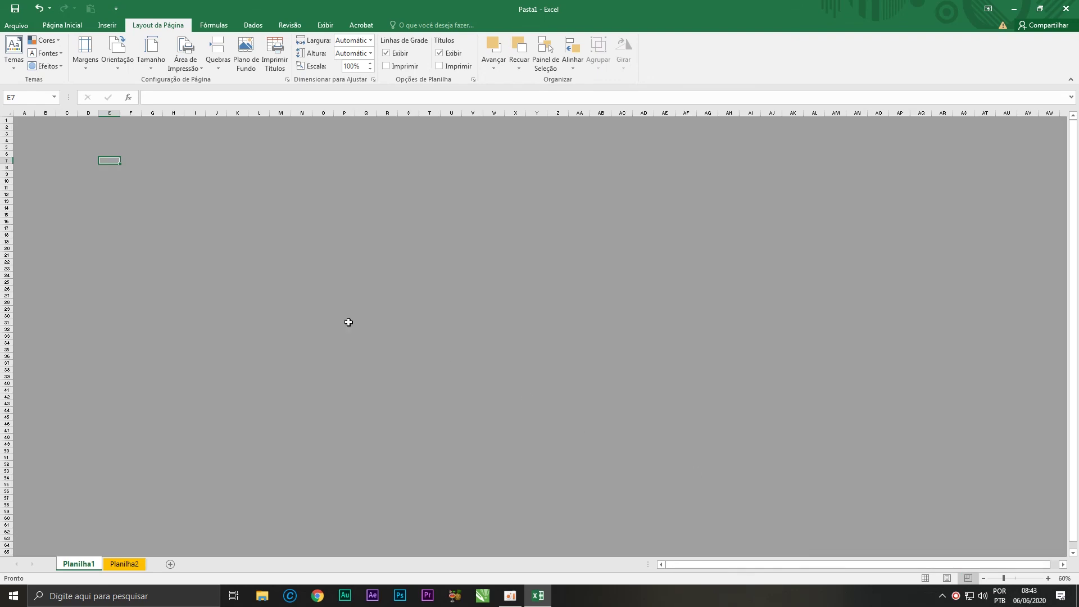
# Go back through Page Layout to Normal view, now showing dashed page-break lines
pyautogui.click(947, 579)
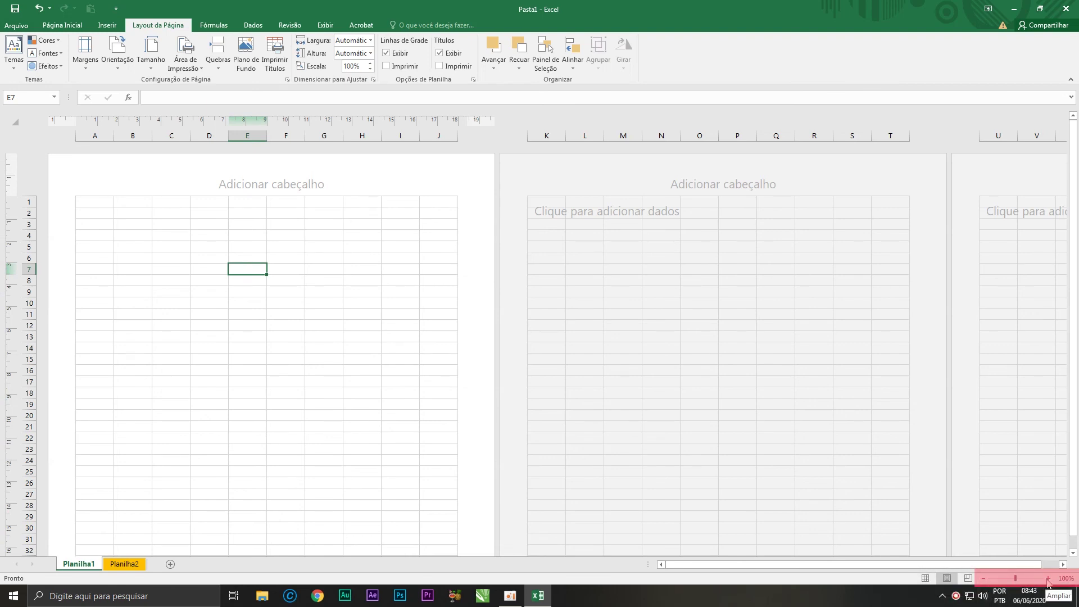
pyautogui.click(925, 577)
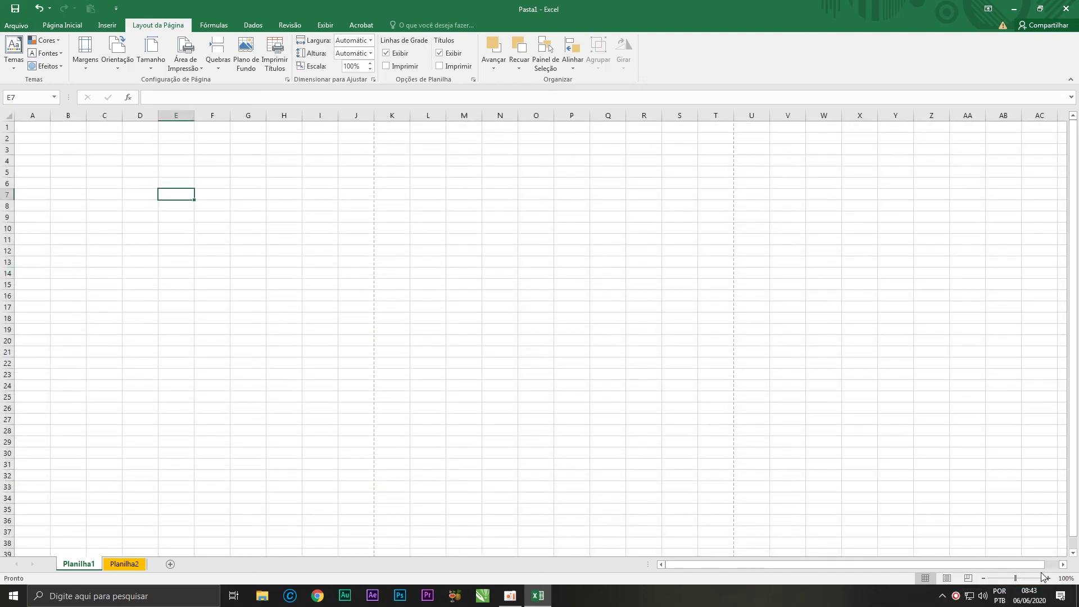
pyautogui.click(1048, 579)
pyautogui.click(1048, 579)
pyautogui.click(1048, 579)
pyautogui.click(1048, 579)
pyautogui.click(1049, 579)
pyautogui.click(1049, 579)
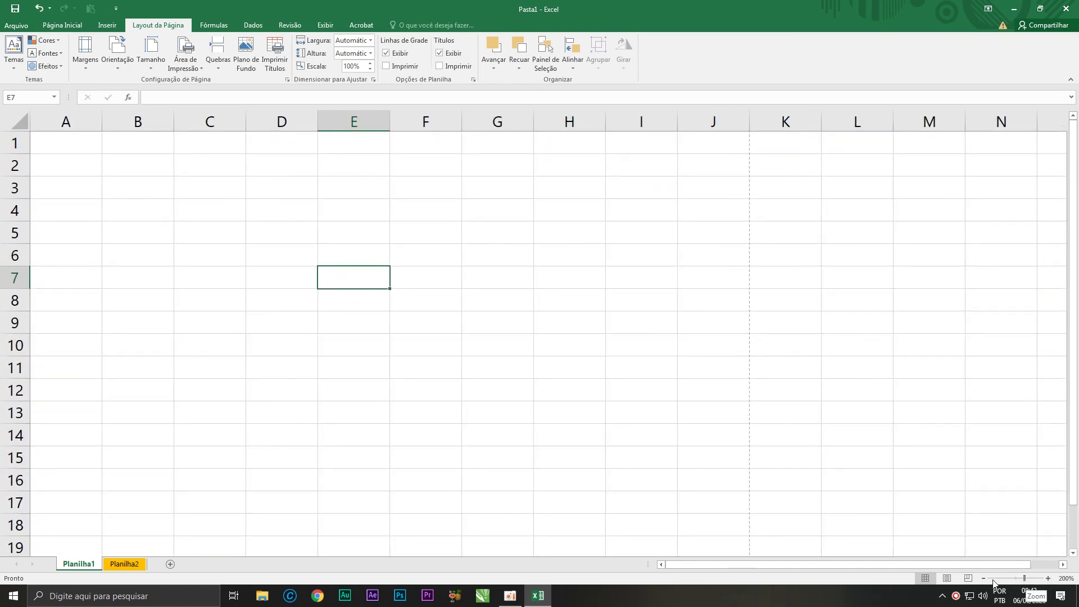
pyautogui.keyDown('ctrl'); pyautogui.scroll(-6, 1048, 581); pyautogui.keyUp('ctrl')
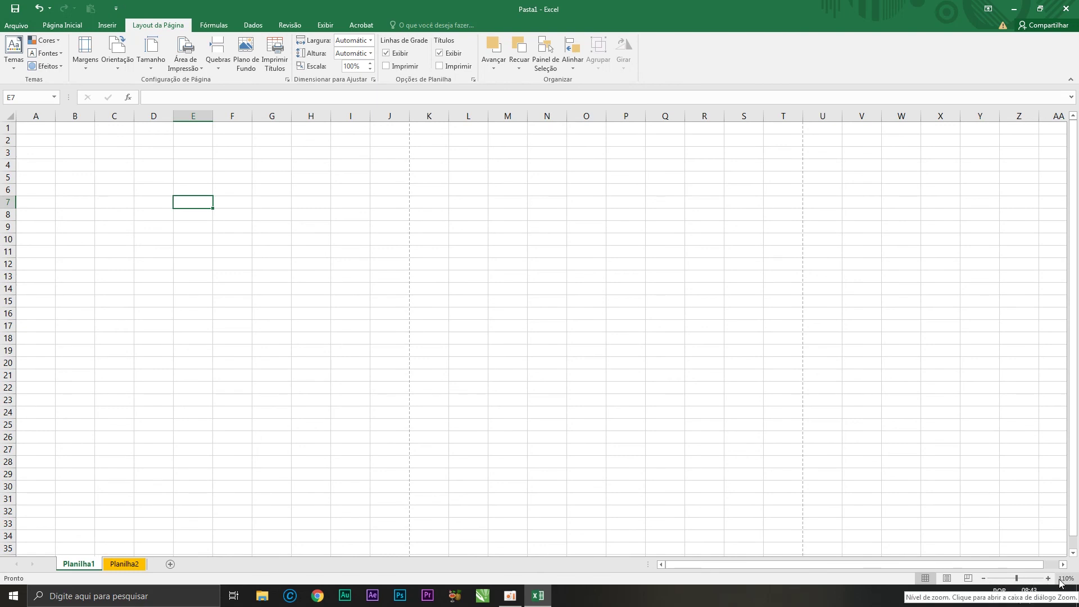
pyautogui.click(1067, 579)
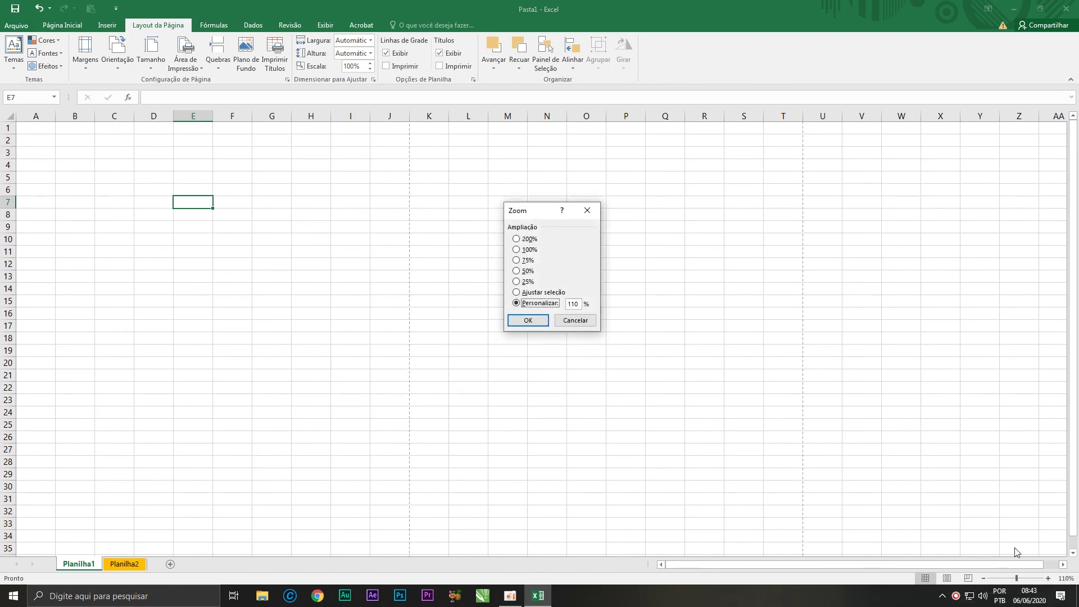
pyautogui.click(577, 322)
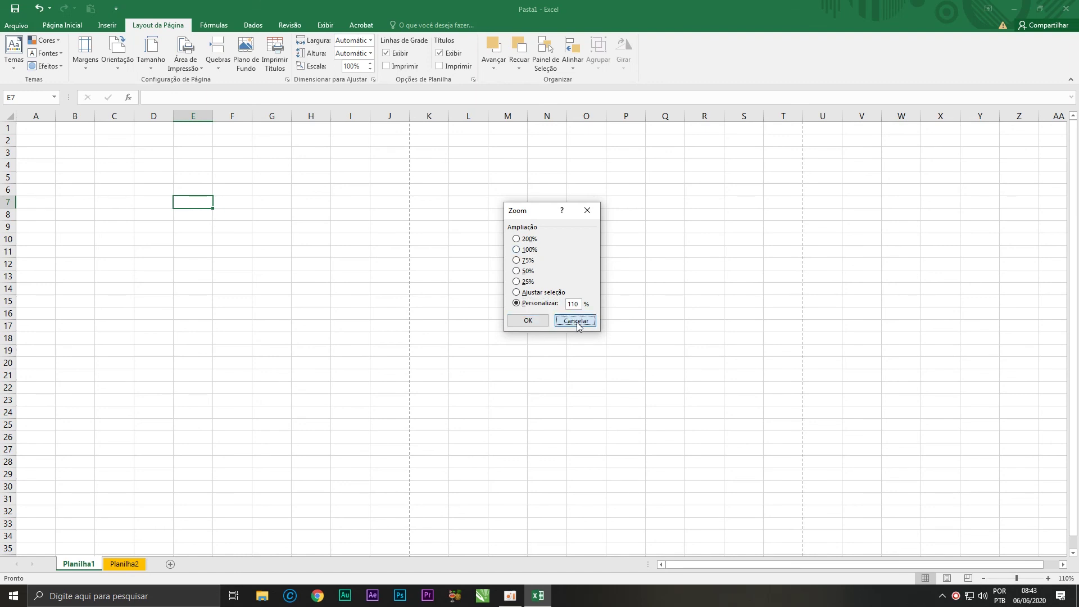
pyautogui.click(1015, 578)
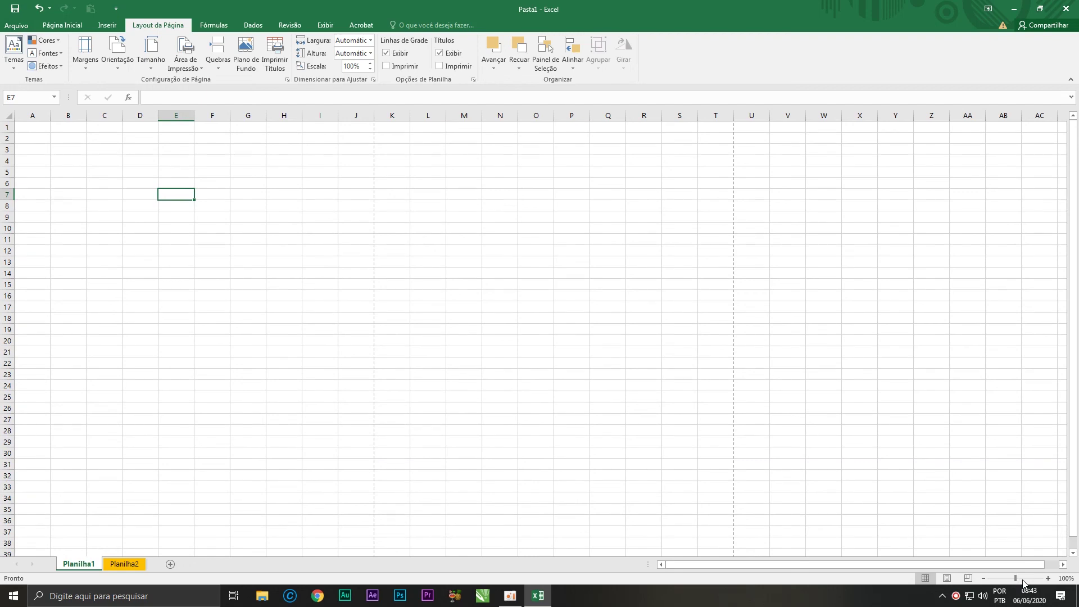
pyautogui.keyDown('ctrl'); pyautogui.scroll(1, 1020, 582); pyautogui.keyUp('ctrl')
pyautogui.keyDown('ctrl'); pyautogui.scroll(1, 1014, 582); pyautogui.keyUp('ctrl')
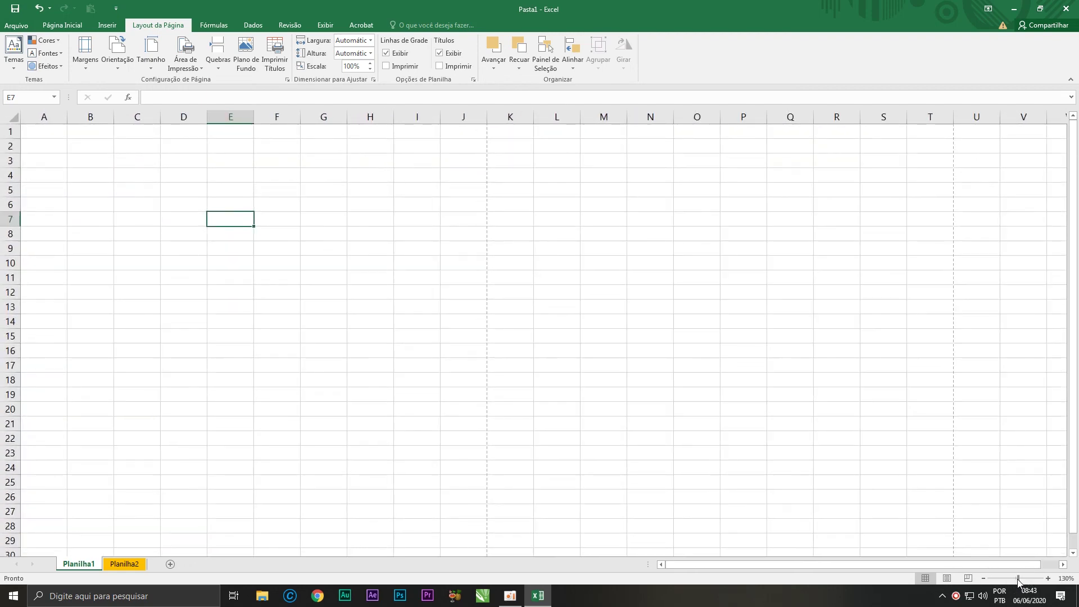
pyautogui.click(1066, 578)
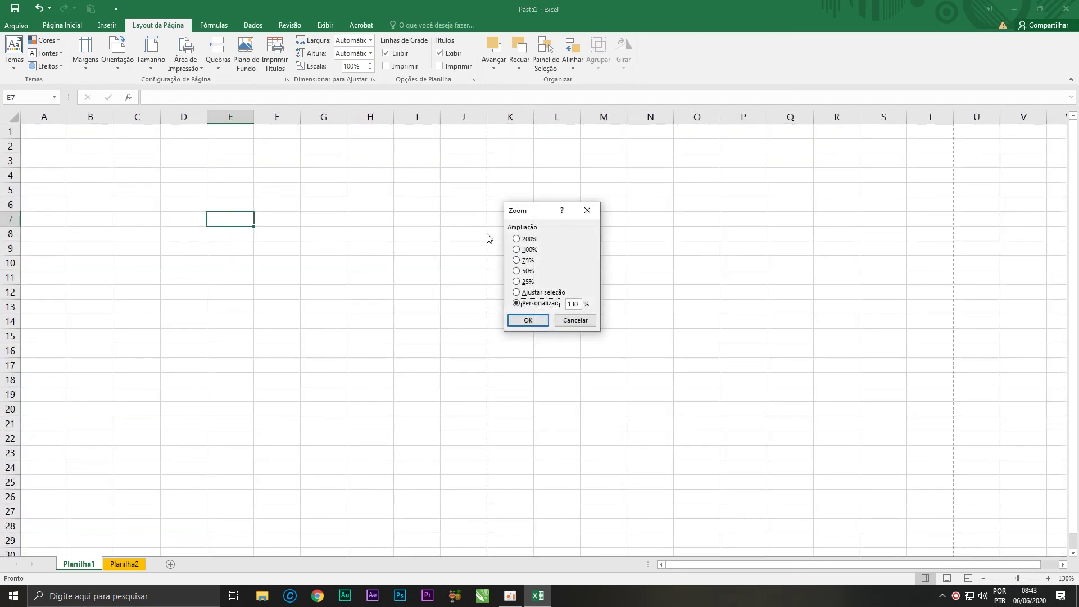
pyautogui.click(519, 250)
pyautogui.click(531, 325)
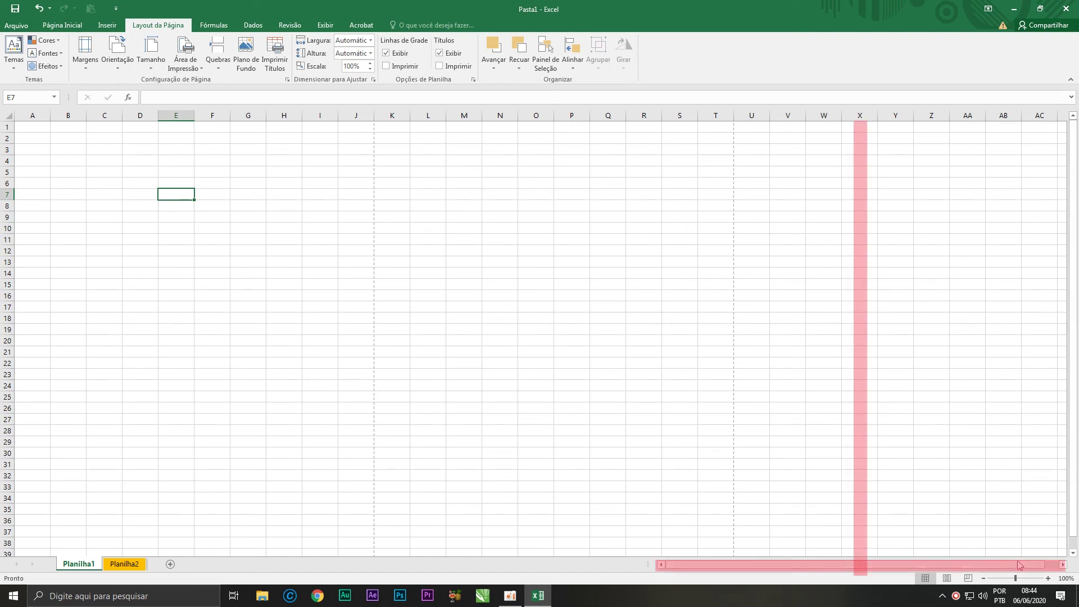
pyautogui.moveTo(1043, 565)
pyautogui.mouseDown()
pyautogui.moveTo(1057, 567)
pyautogui.moveTo(1019, 567)
pyautogui.mouseUp()
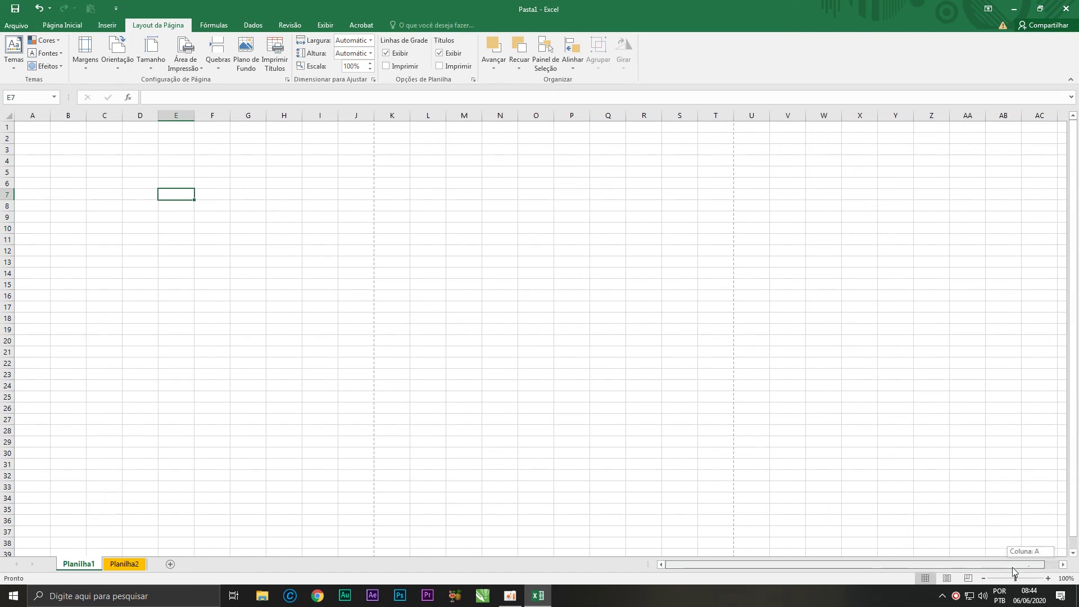
pyautogui.moveTo(1020, 565)
pyautogui.mouseDown()
pyautogui.moveTo(1047, 563)
pyautogui.moveTo(982, 561)
pyautogui.mouseUp()
pyautogui.moveTo(1070, 548); pyautogui.dragTo(1070, 497)
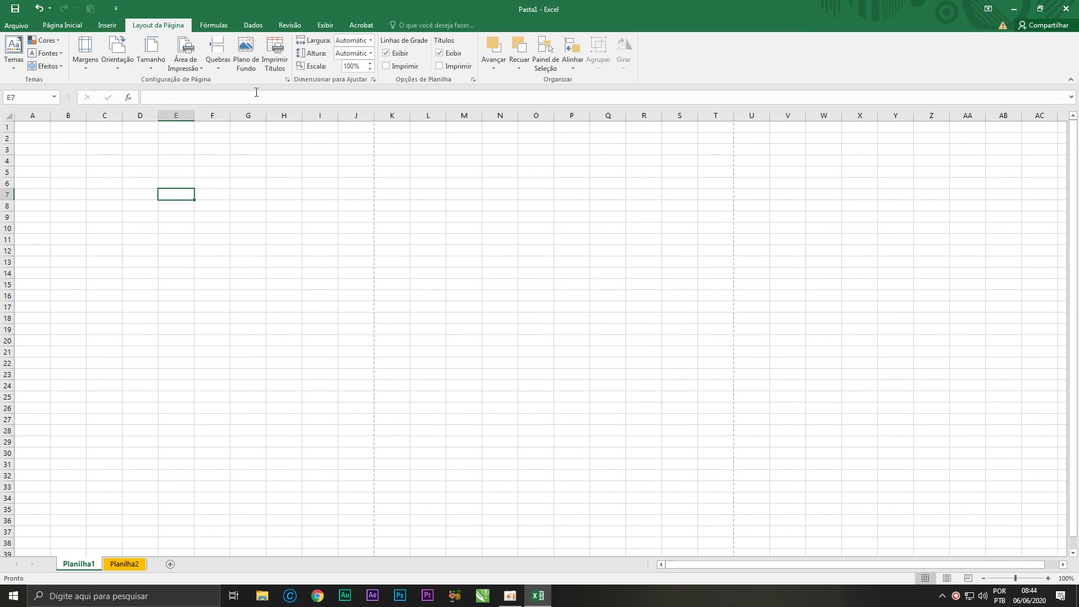
pyautogui.moveTo(738, 564)
pyautogui.mouseDown()
pyautogui.moveTo(807, 564)
pyautogui.moveTo(758, 564)
pyautogui.mouseUp()
pyautogui.moveTo(1074, 431); pyautogui.dragTo(1062, 179)
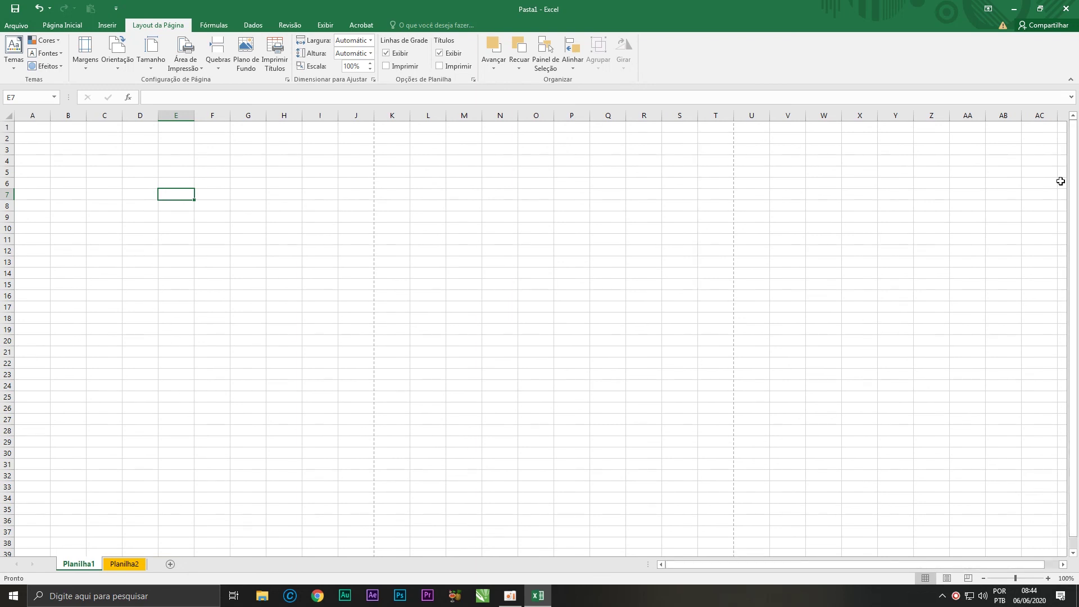
pyautogui.doubleClick(1073, 553)
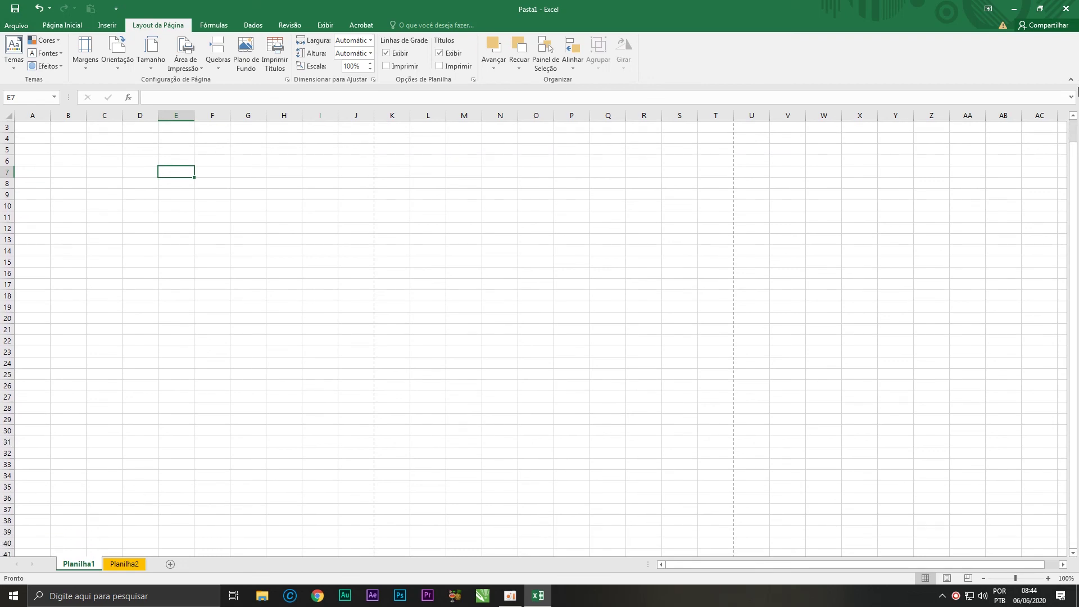